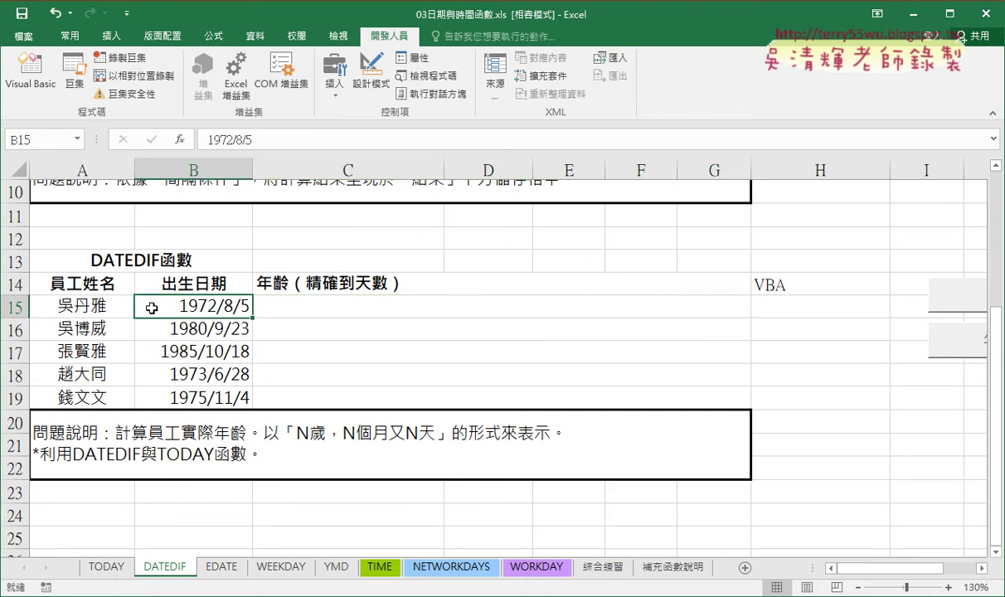
Review the employees' birth dates in column B and select the first age cell, C15.
left_click(177, 331)
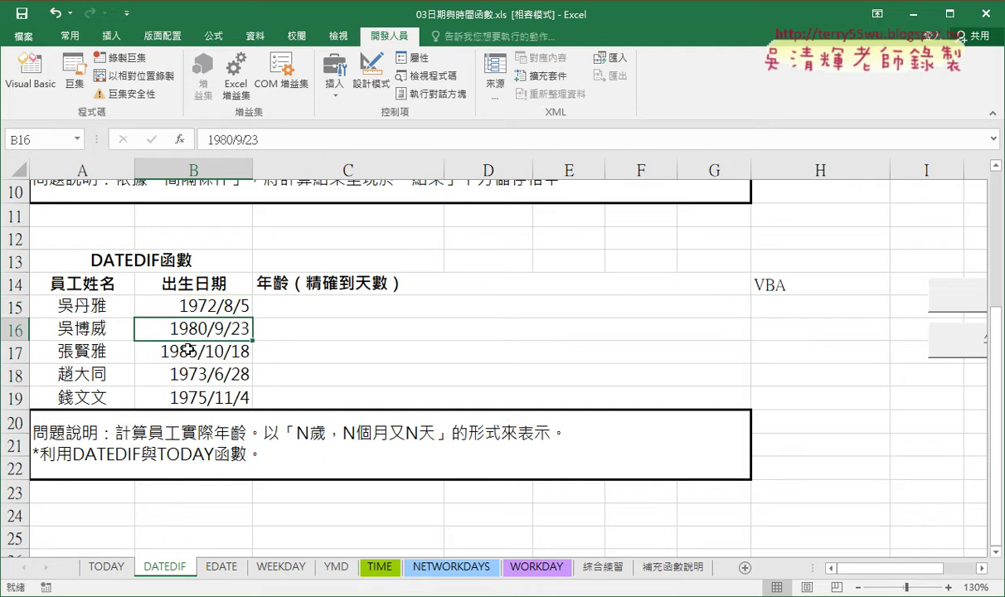
left_click(178, 351)
left_click(197, 396)
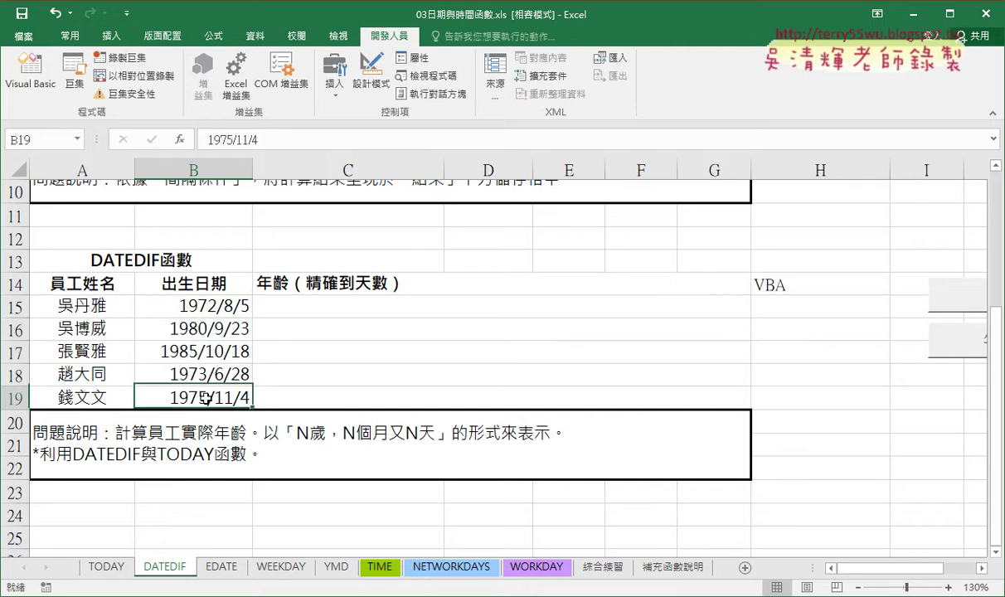
left_click(224, 306)
left_click(318, 311)
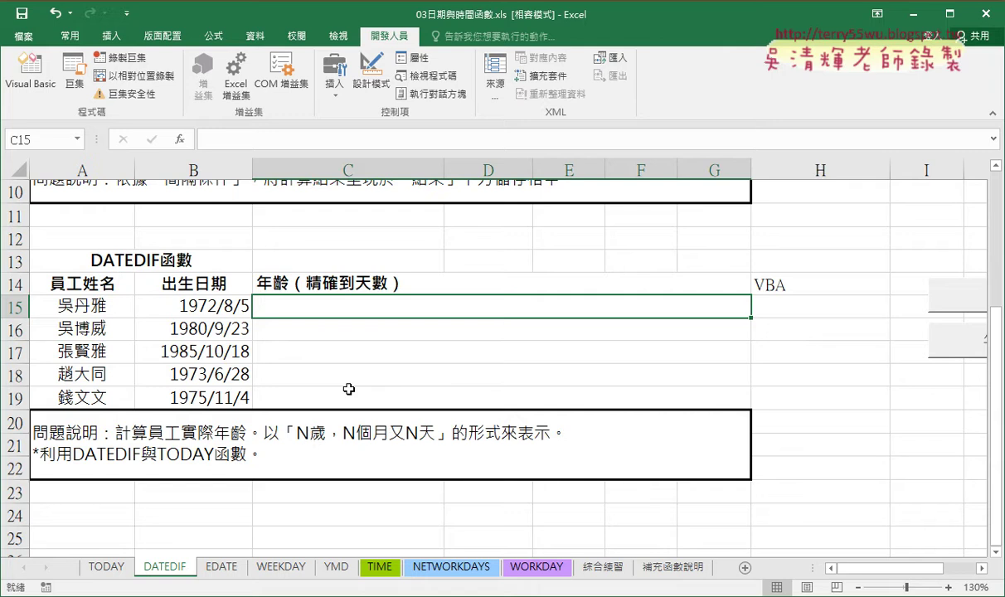
Enter =DATEDIF(B15,TODAY(),"Y") in C15 so it shows 47 full years.
left_click(237, 135)
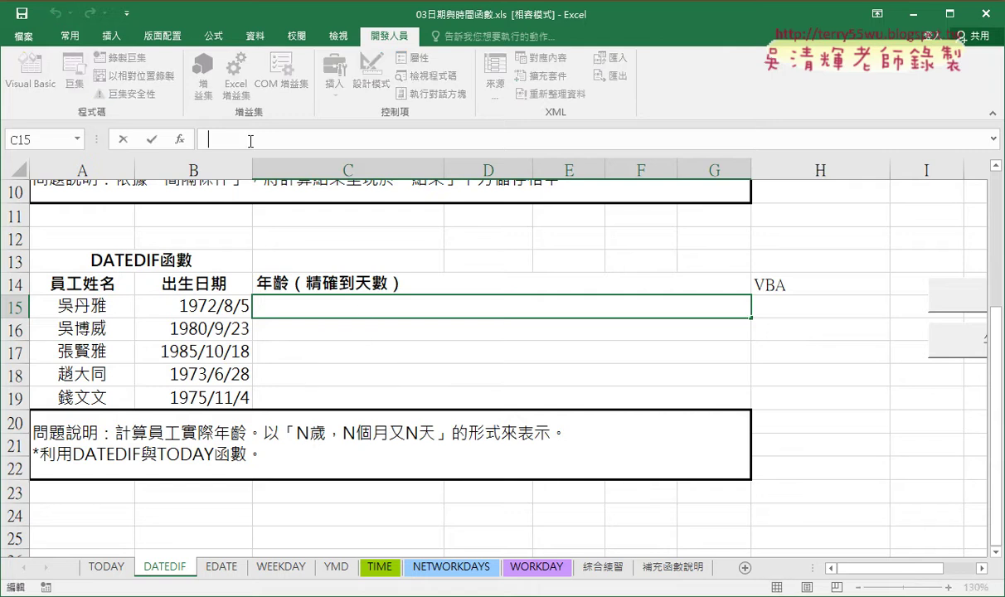
type("=")
type("da")
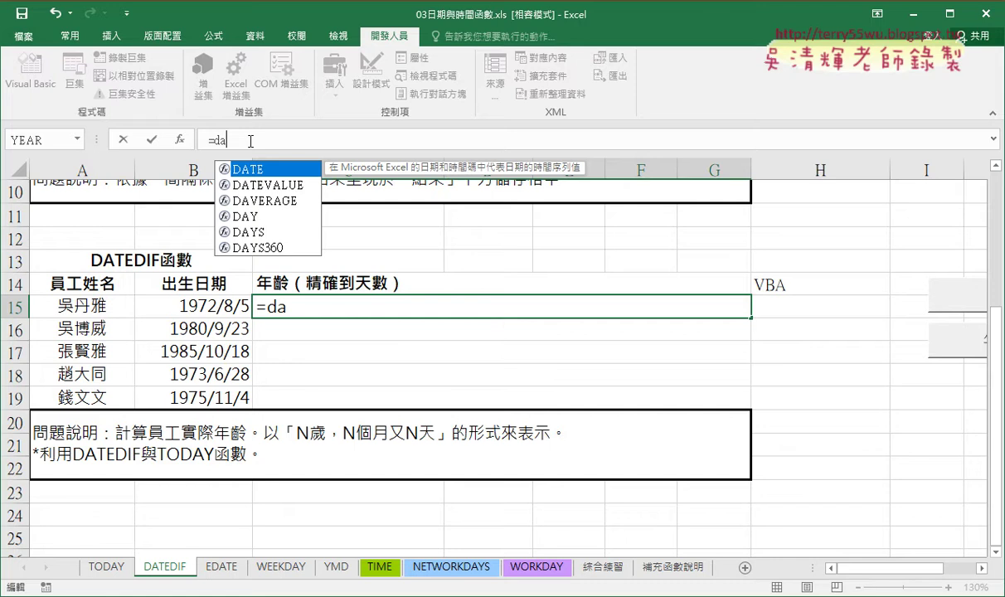
type("tedif")
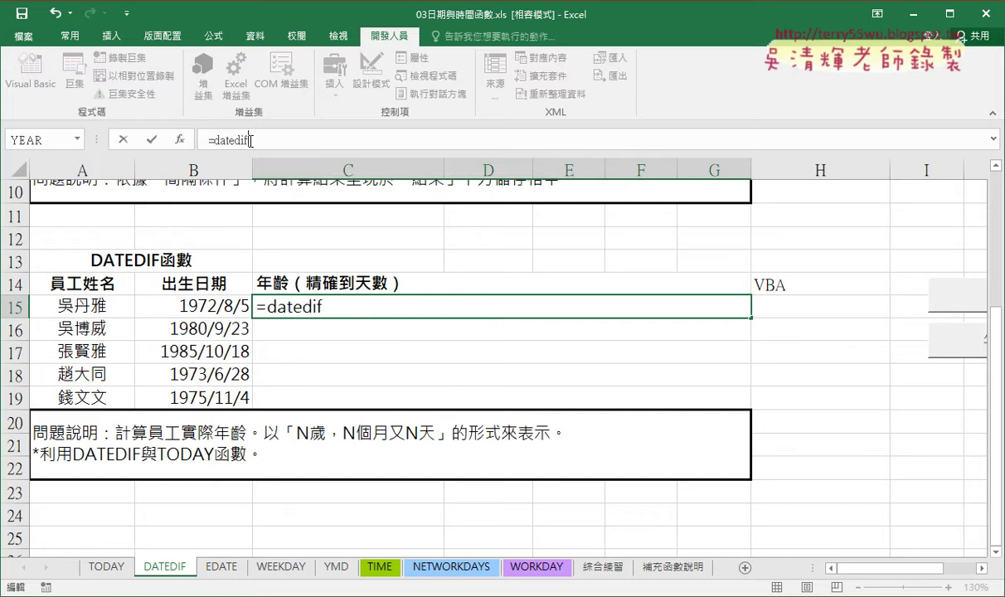
type("(")
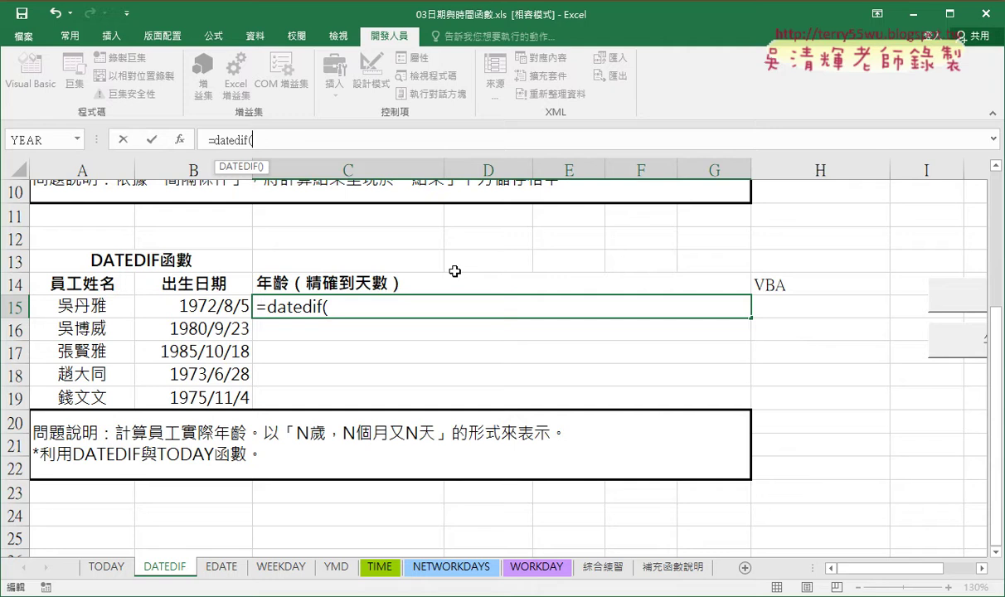
left_click(192, 305)
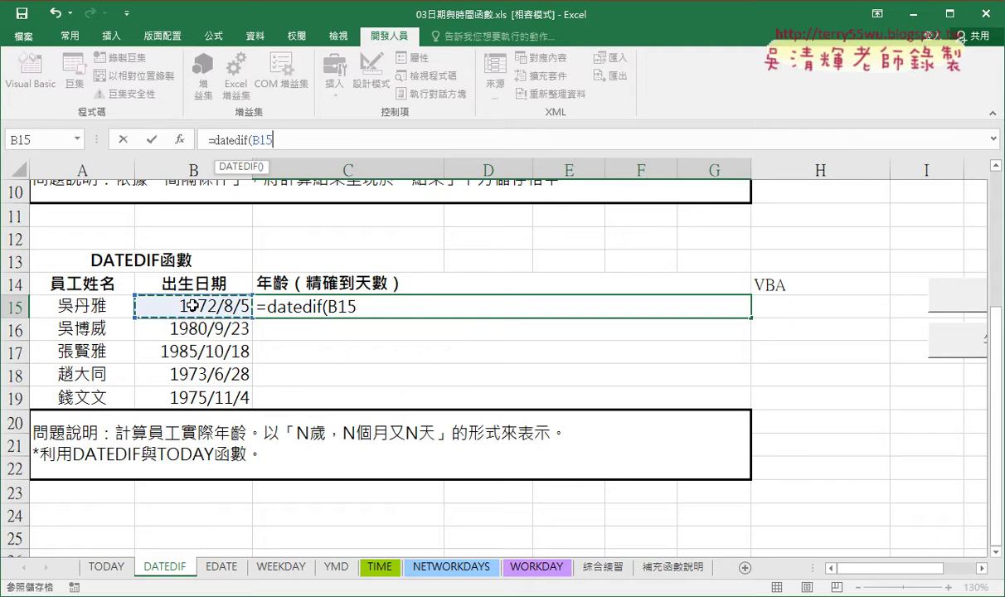
type(",")
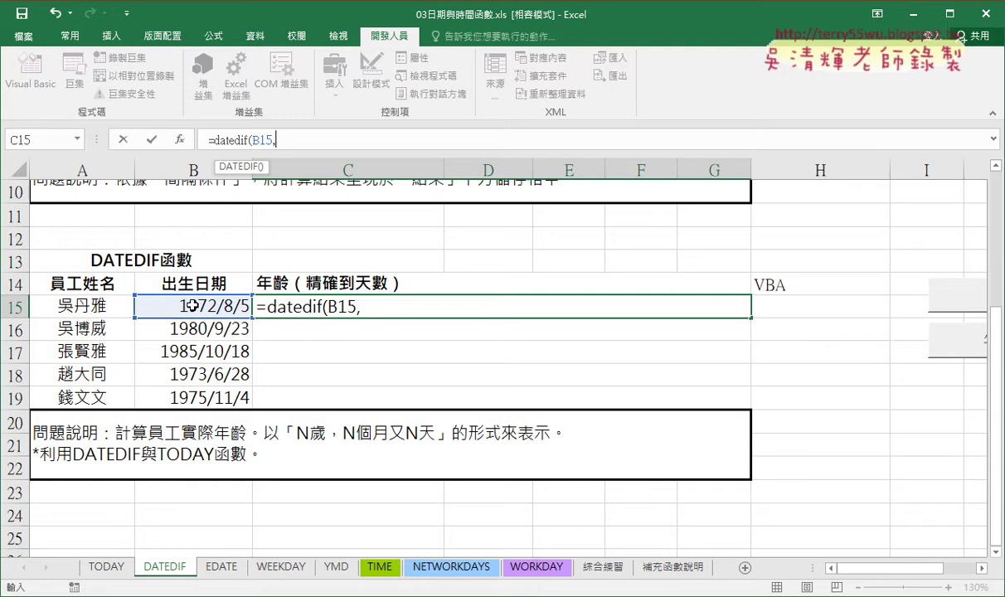
type("to")
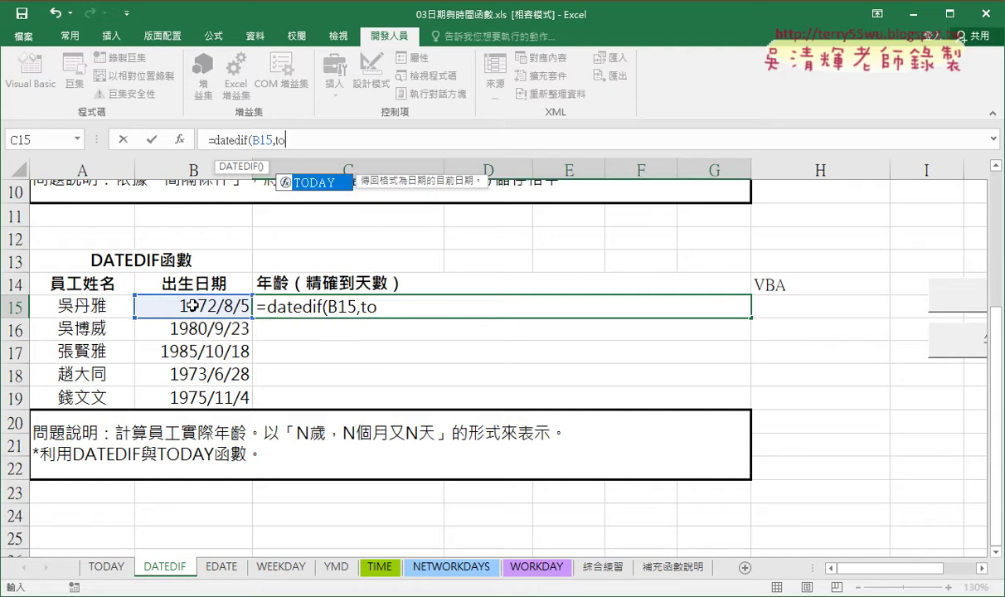
type("day")
type("()")
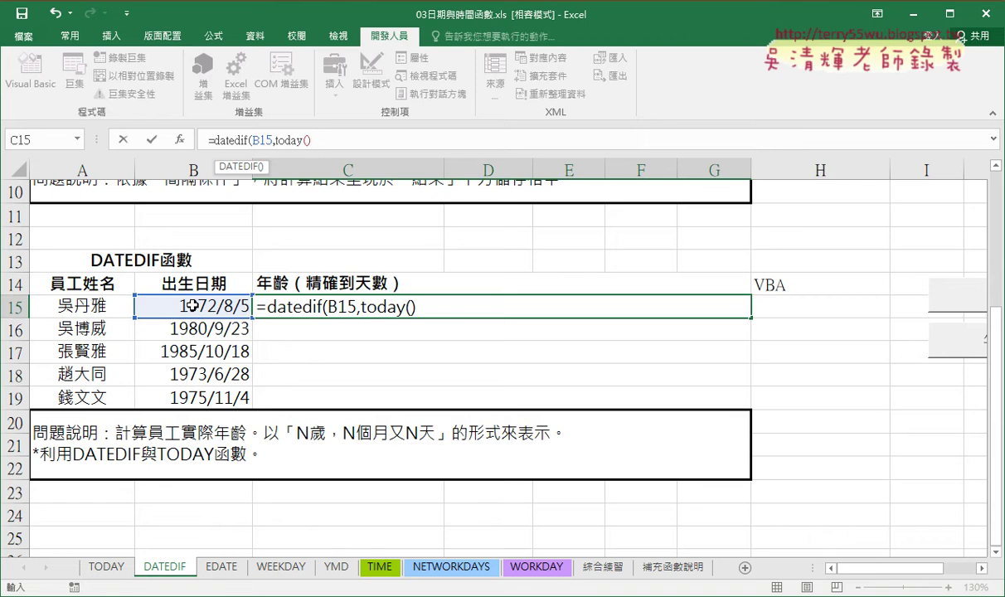
type(",")
type("\"")
type("Y\"")
type(")")
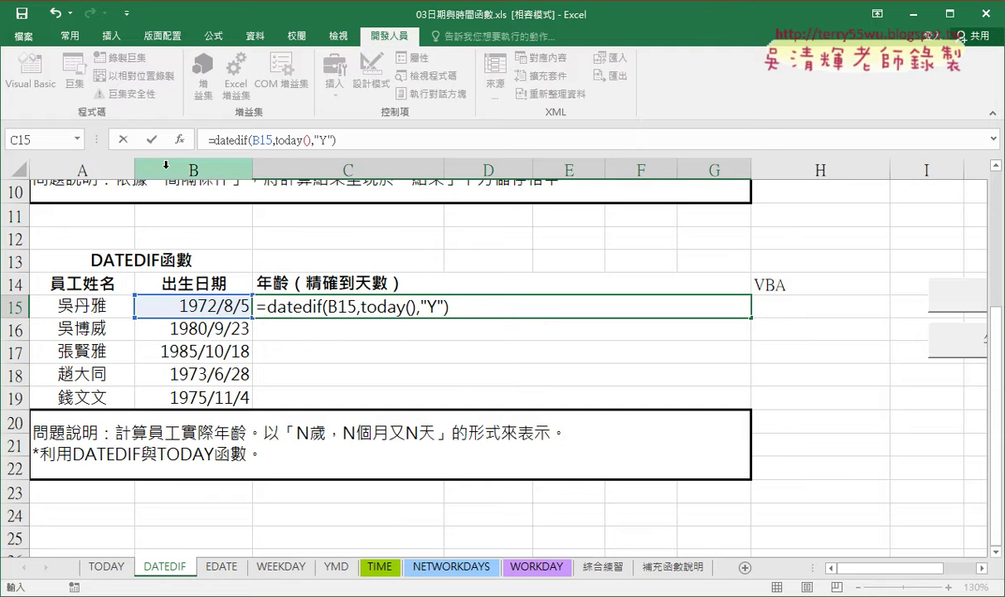
left_click(153, 140)
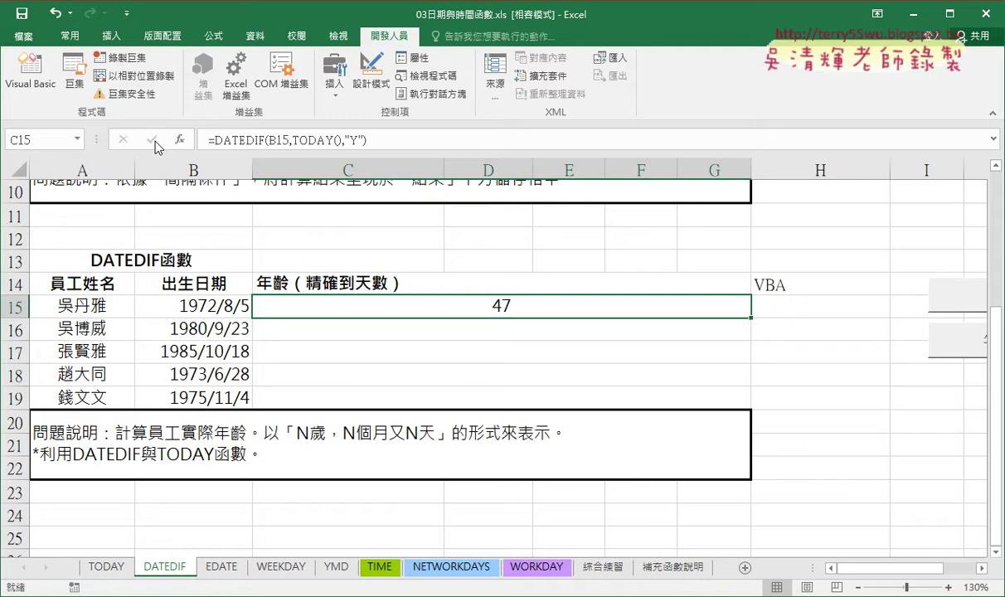
Check the DATEDIF interval codes above, then append &"" to C15's formula.
scroll(156, 145, "up", 2)
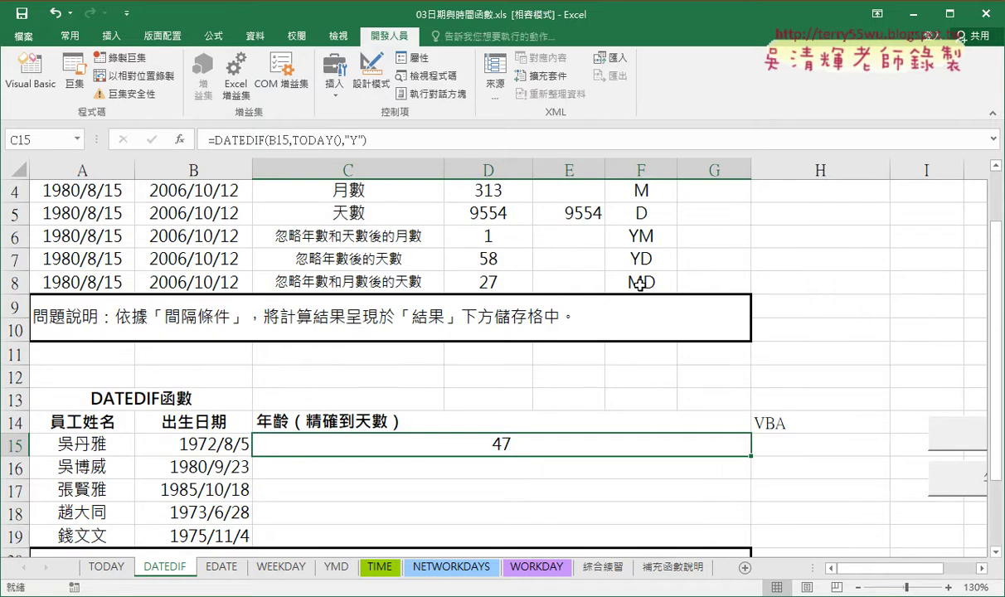
scroll(640, 283, "down", 2)
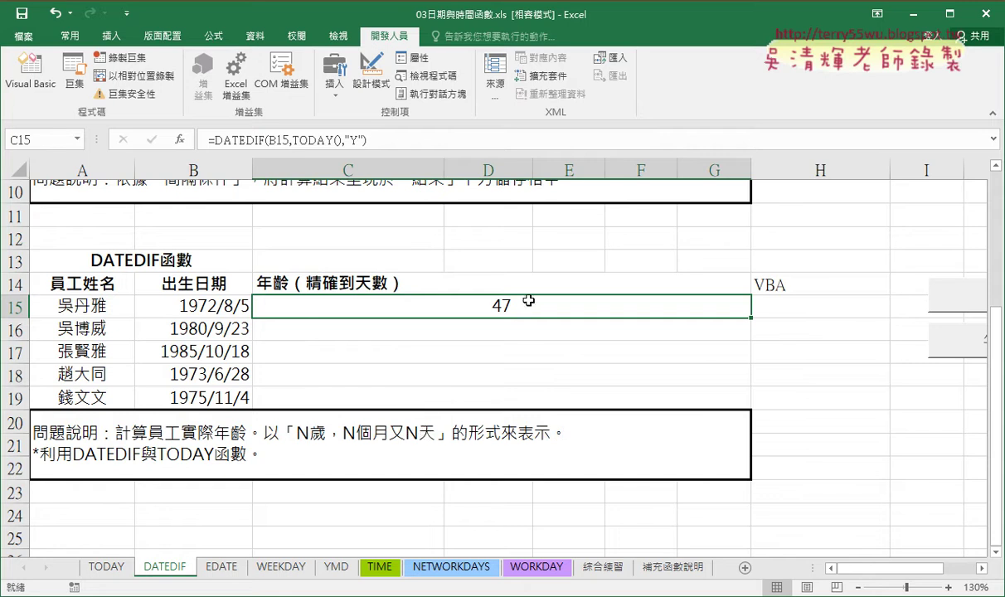
left_click(454, 150)
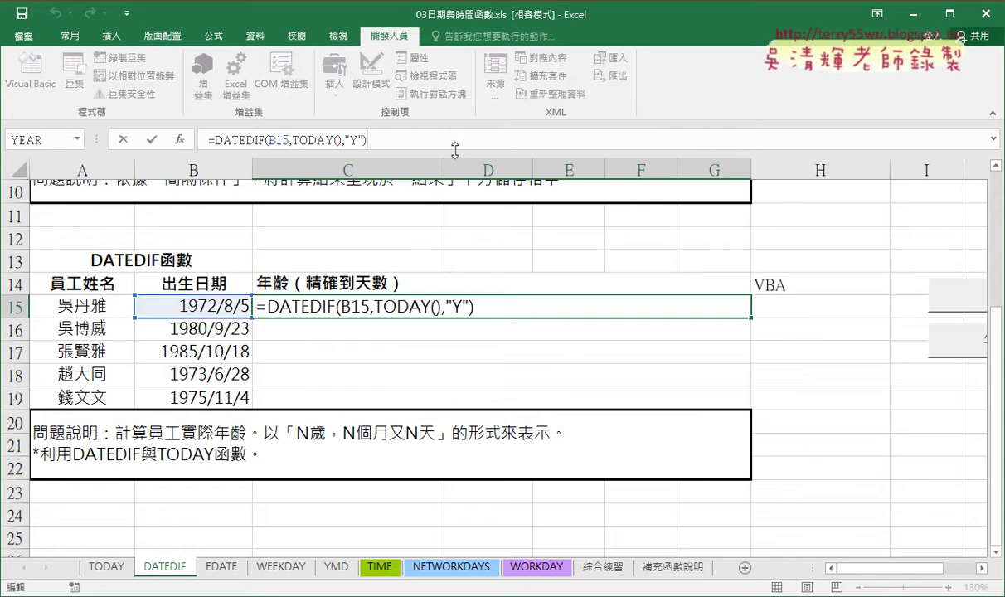
type("&")
type("\"\"")
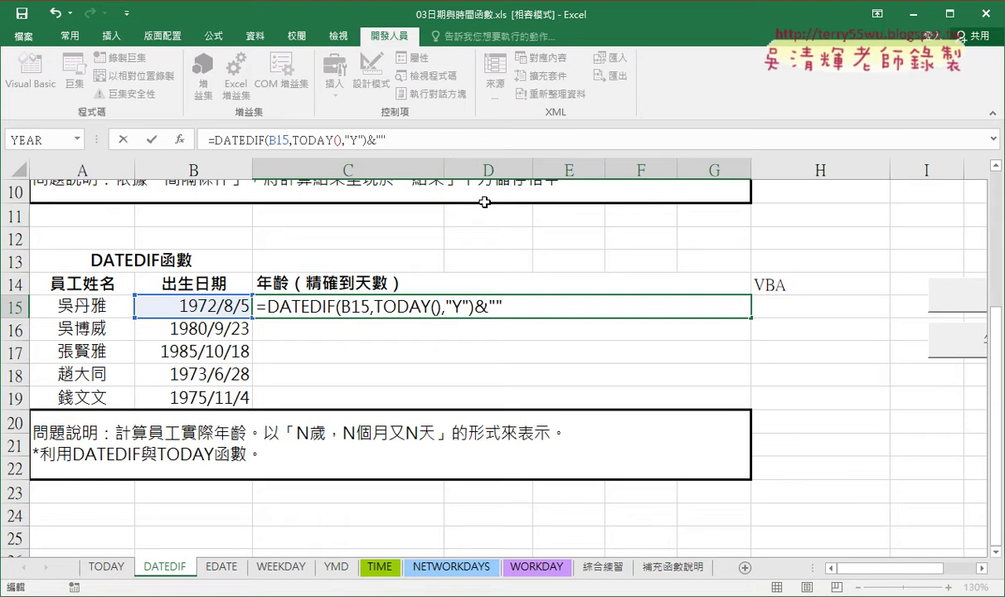
Cancel the pending edit and copy the wording 歲，N個月又N天 from the note in A20.
left_click(121, 139)
left_click(358, 432)
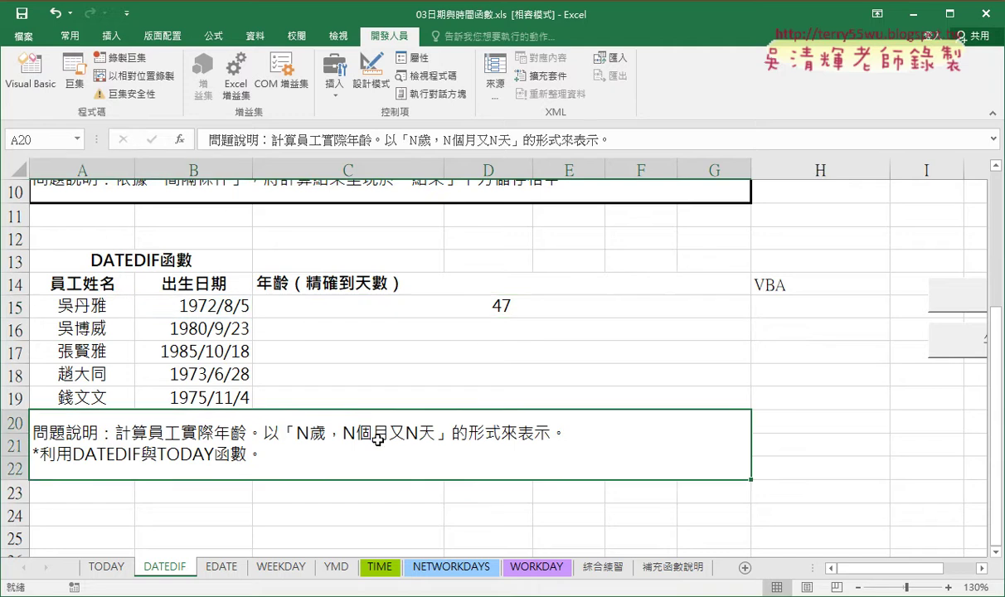
double_click(311, 432)
left_click_drag(311, 432, 435, 432)
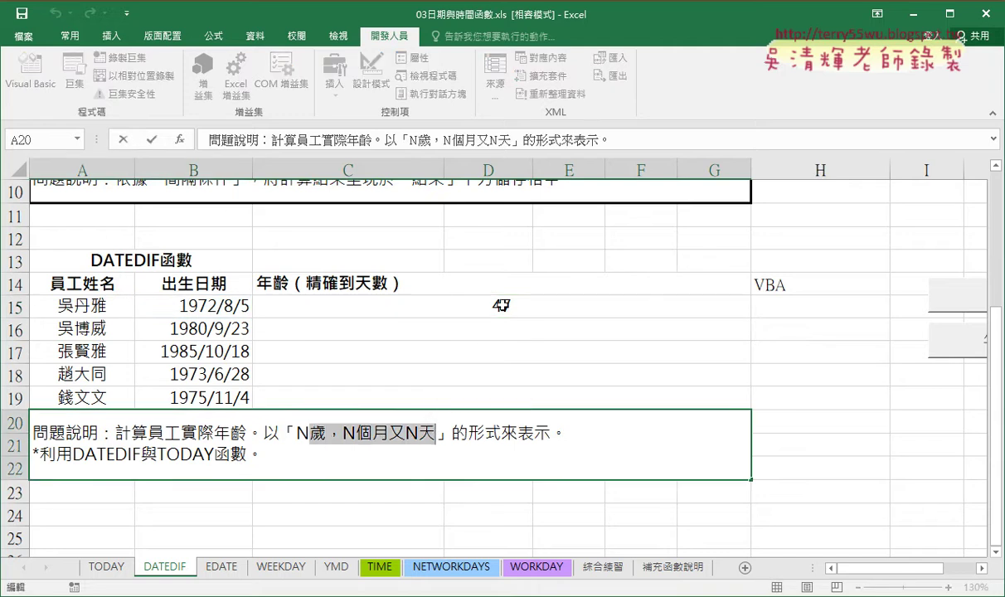
right_click(423, 432)
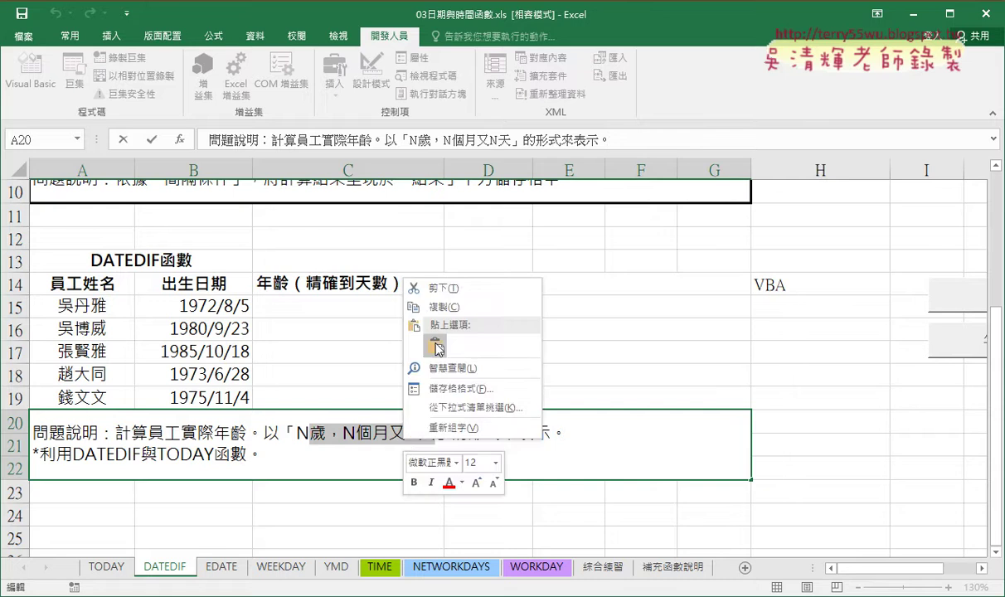
left_click(439, 306)
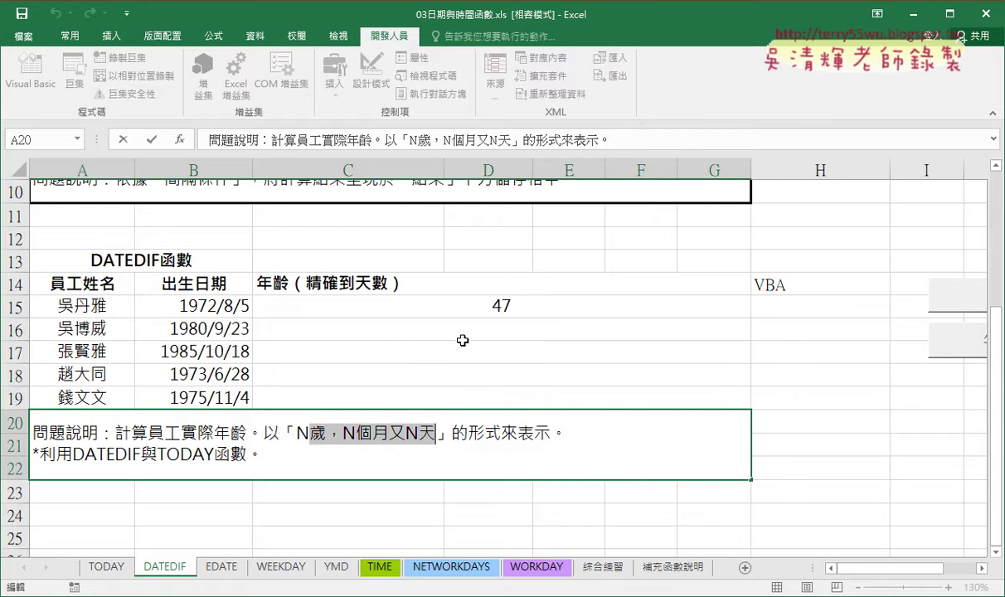
Append the copied wording to C15's formula as &"歲，N個月又N天".
left_click(528, 301)
left_click(394, 136)
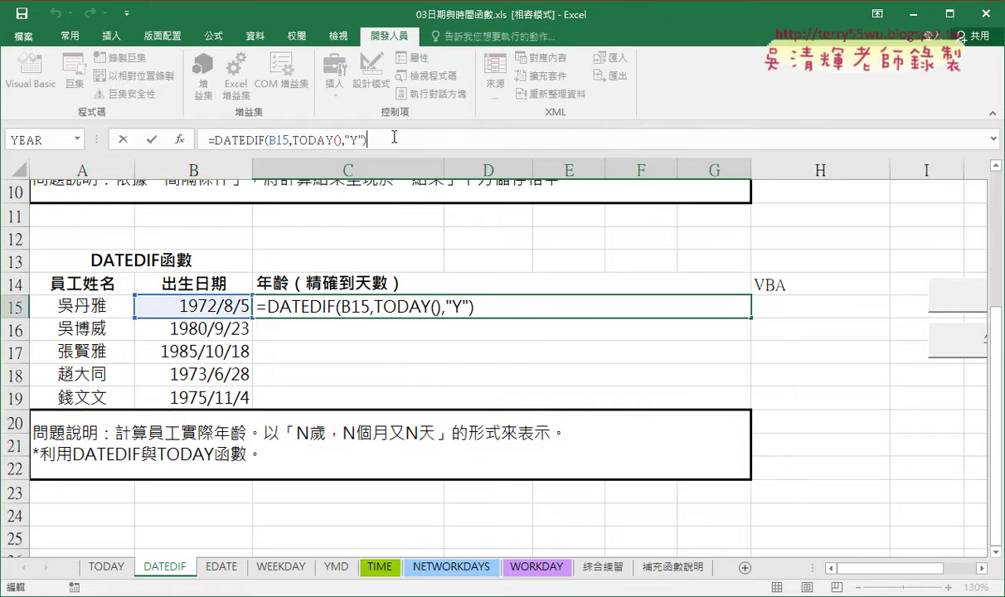
type("&")
type("\"\"")
type("歲，N個月又N天")
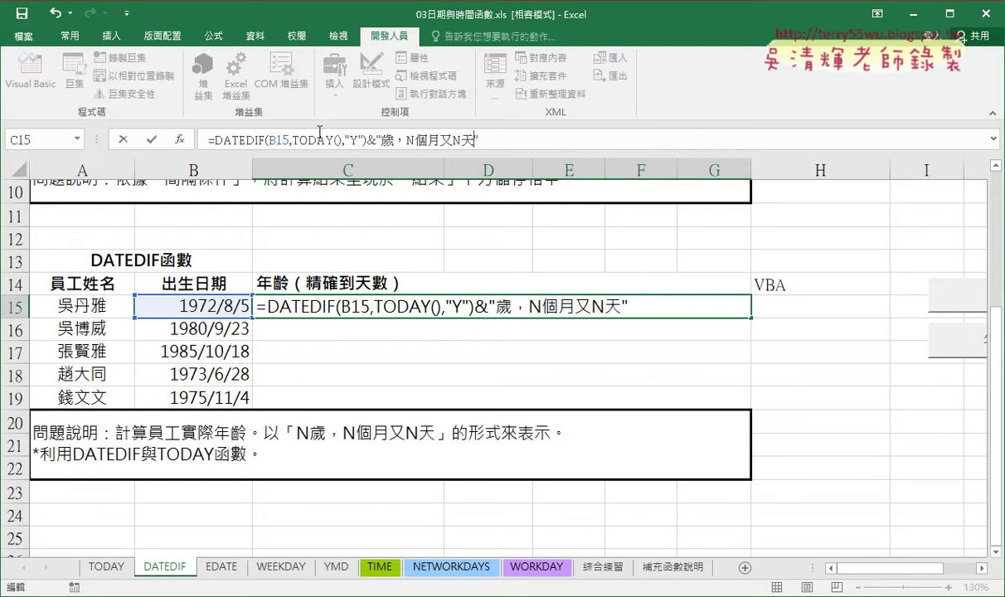
left_click(406, 141)
left_click(152, 141)
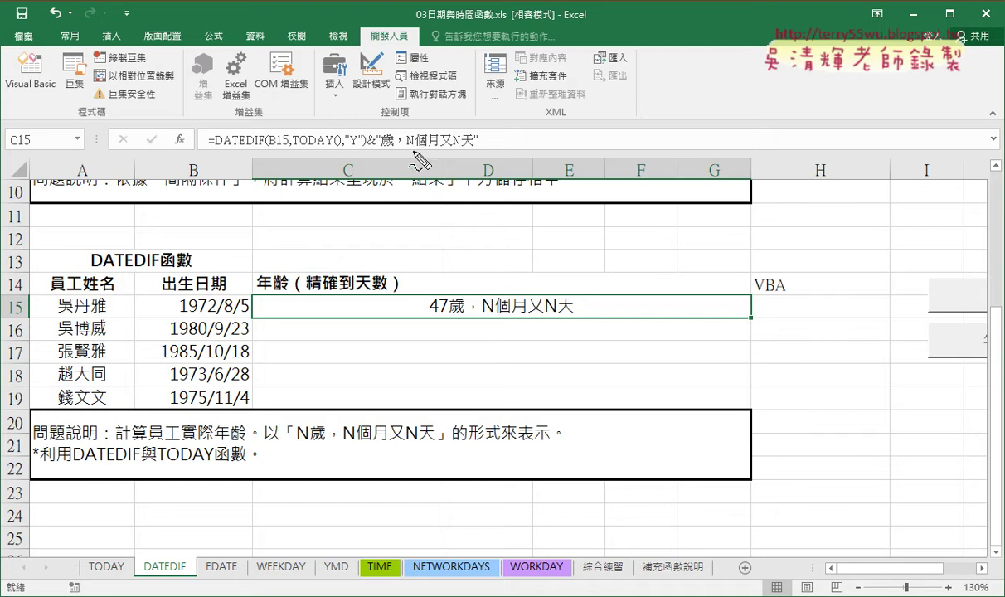
left_click_drag(450, 151, 461, 150)
left_click_drag(365, 148, 210, 151)
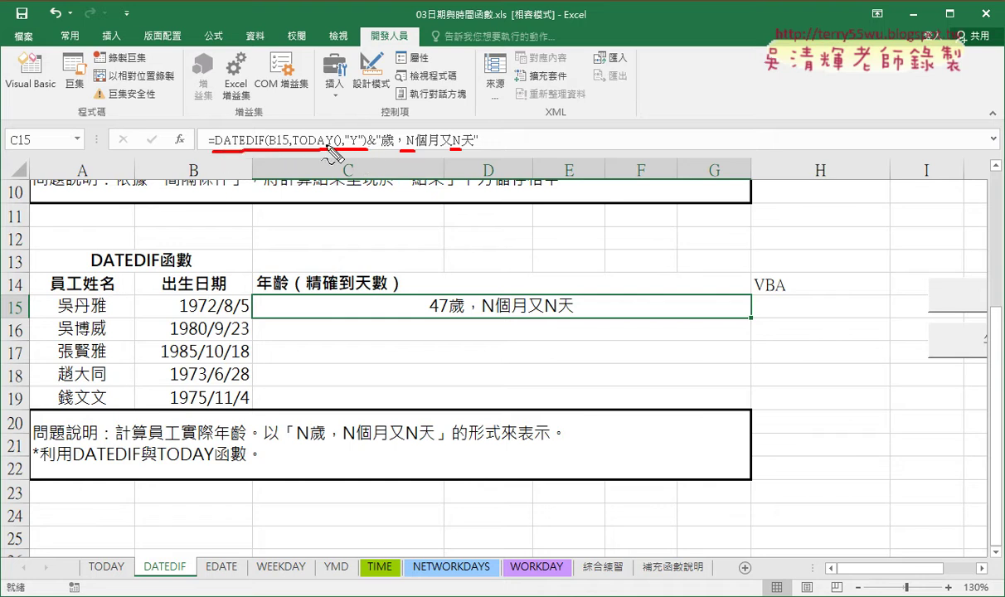
mouse_move(292, 124)
left_mouse_down()
mouse_move(365, 62)
mouse_move(411, 133)
mouse_move(417, 124)
left_mouse_up()
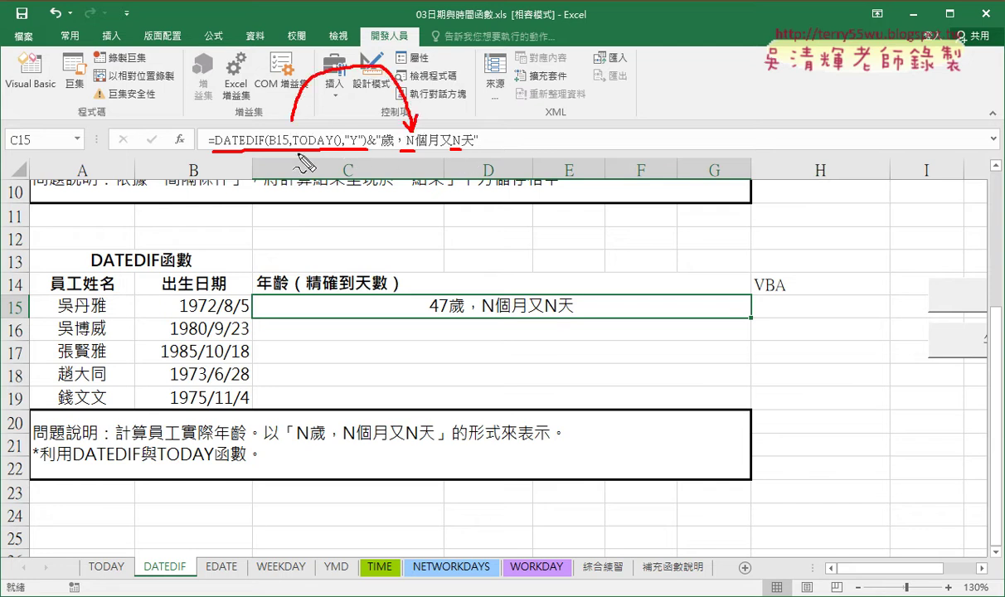
left_click_drag(350, 148, 364, 149)
left_click_drag(291, 153, 456, 157)
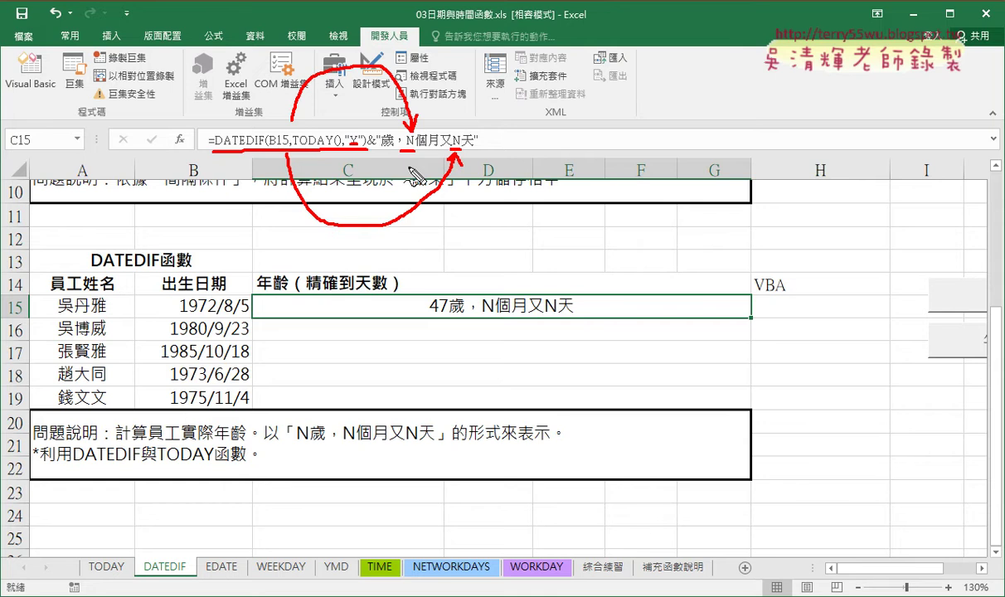
Copy the DATEDIF(B15,TODAY(),"Y") part of C15's formula.
key("Escape")
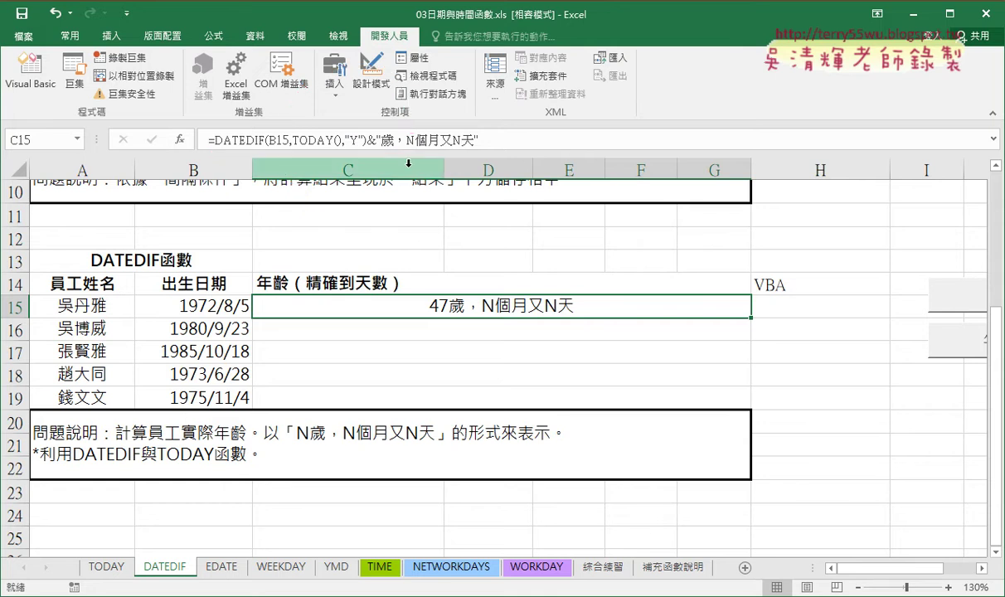
left_click(345, 140)
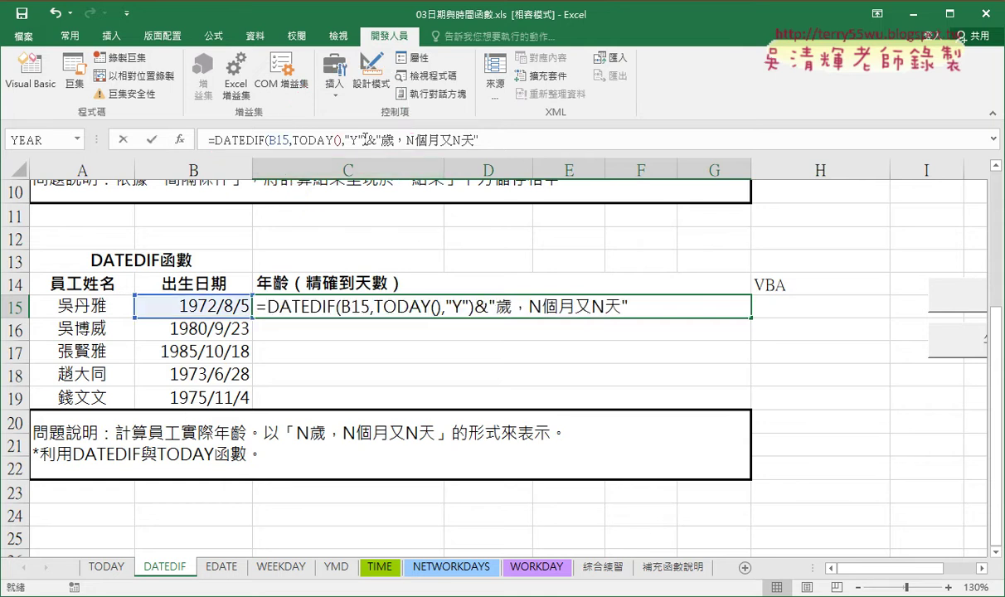
left_click_drag(366, 140, 211, 140)
key("ctrl+c")
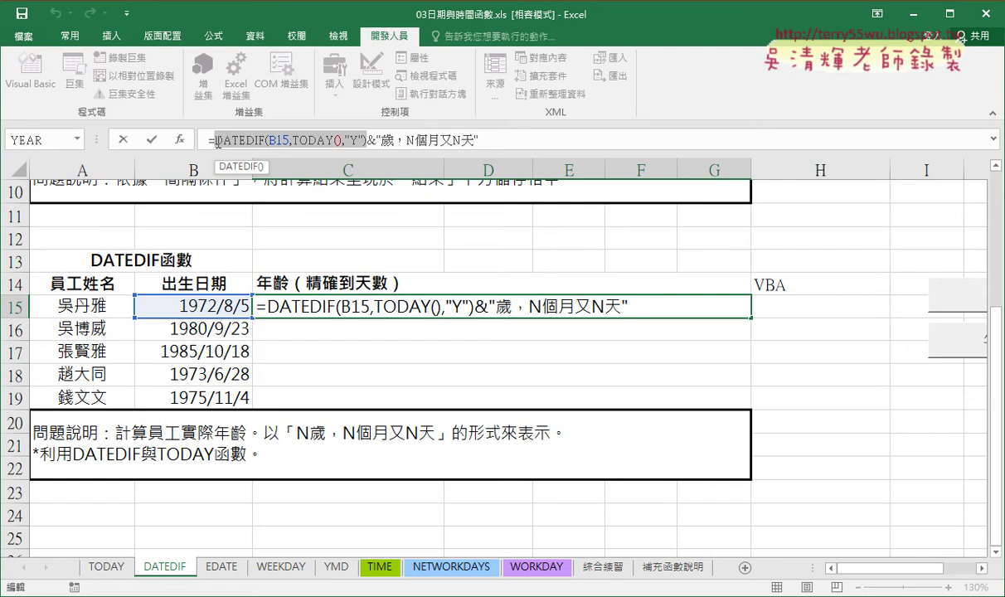
right_click(374, 140)
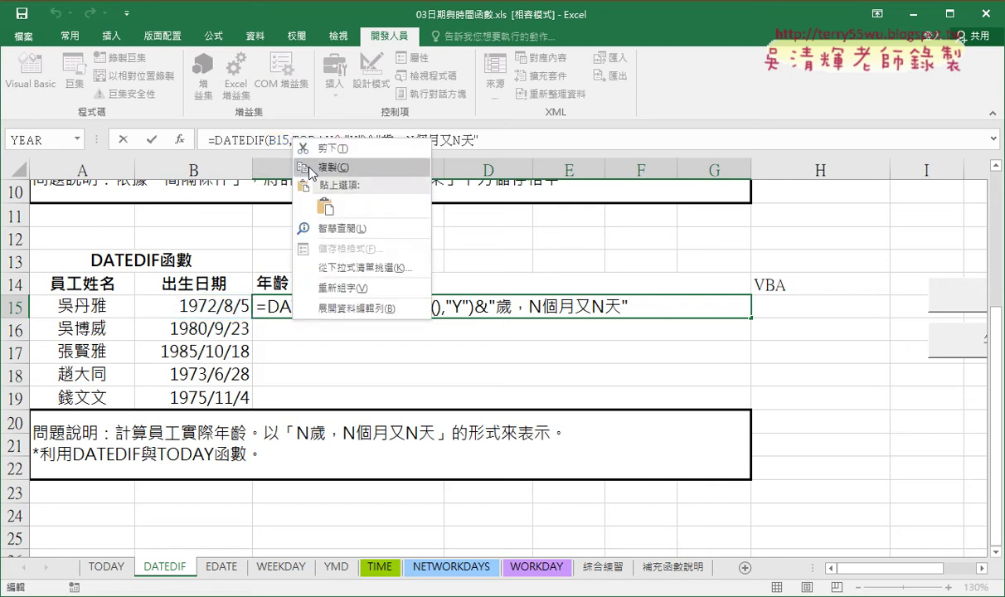
left_click(292, 160)
Replace the N before 個月 with "&DATEDIF(B15,TODAY(),"YM")&" so C15 shows 7 months.
left_click(406, 140)
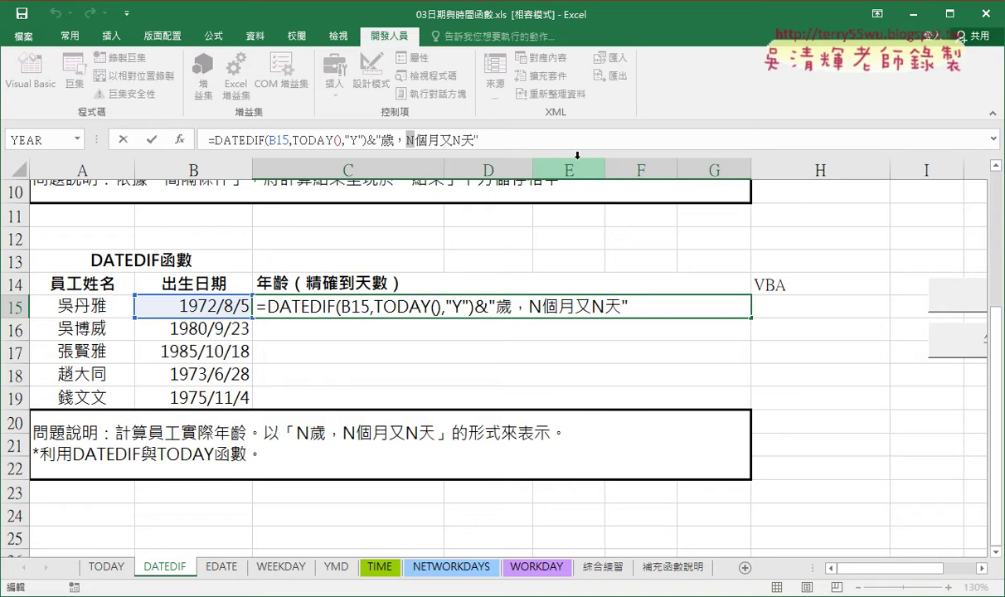
type("\"\"")
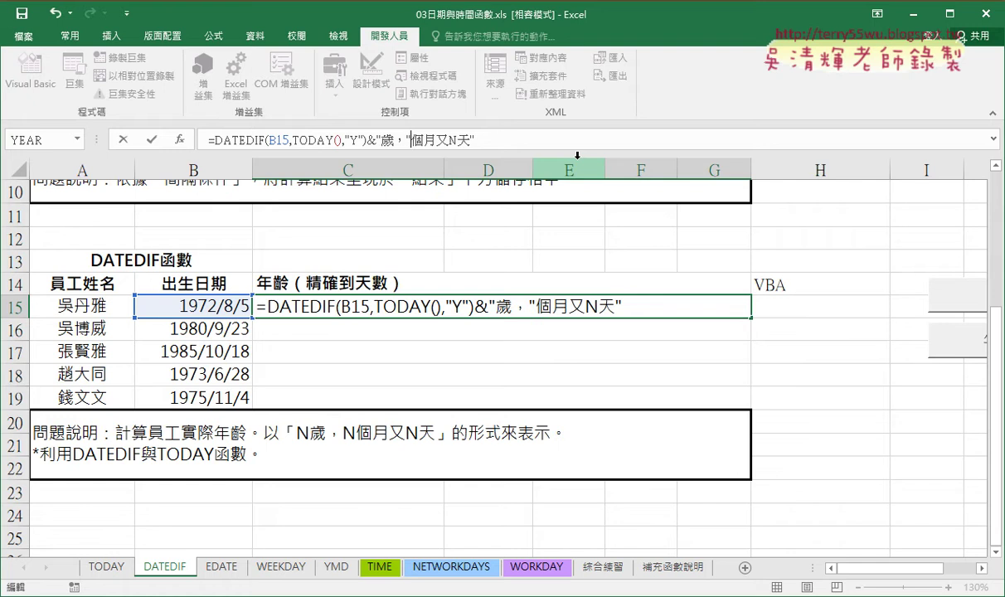
key("Left")
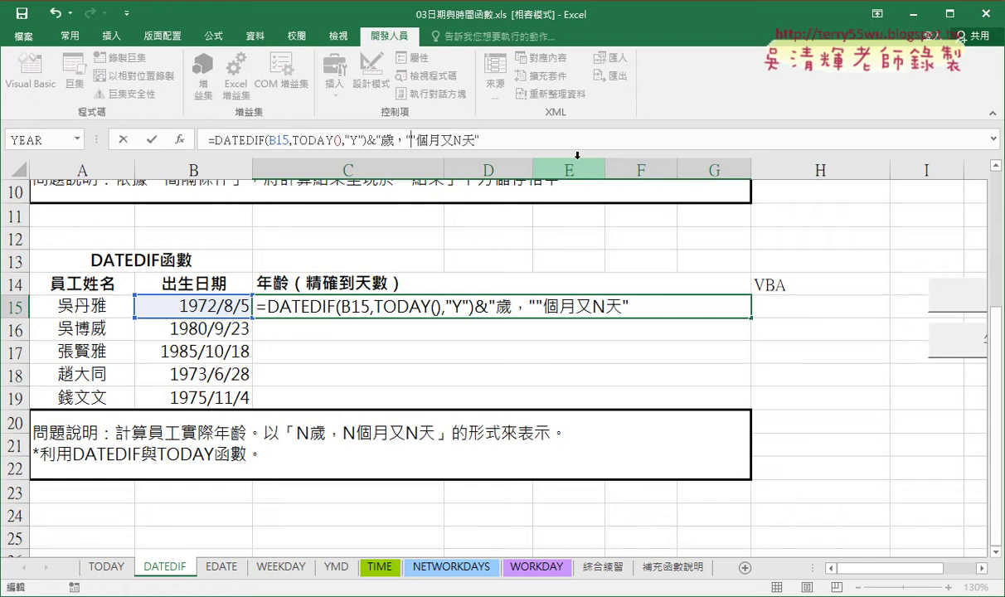
type("&&")
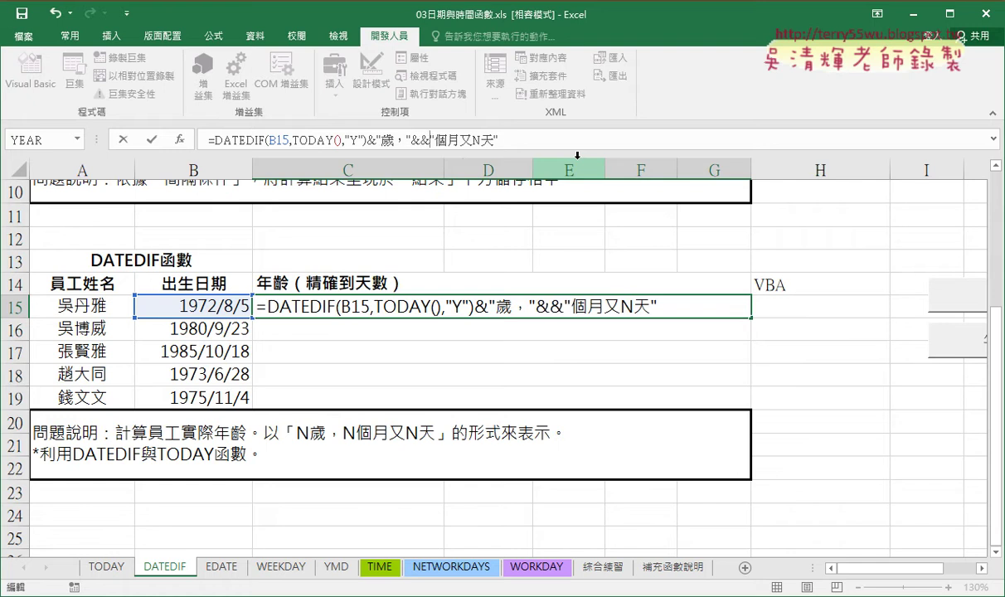
key("Left")
key("Left")
key("Left")
key("Left")
key("ctrl+v")
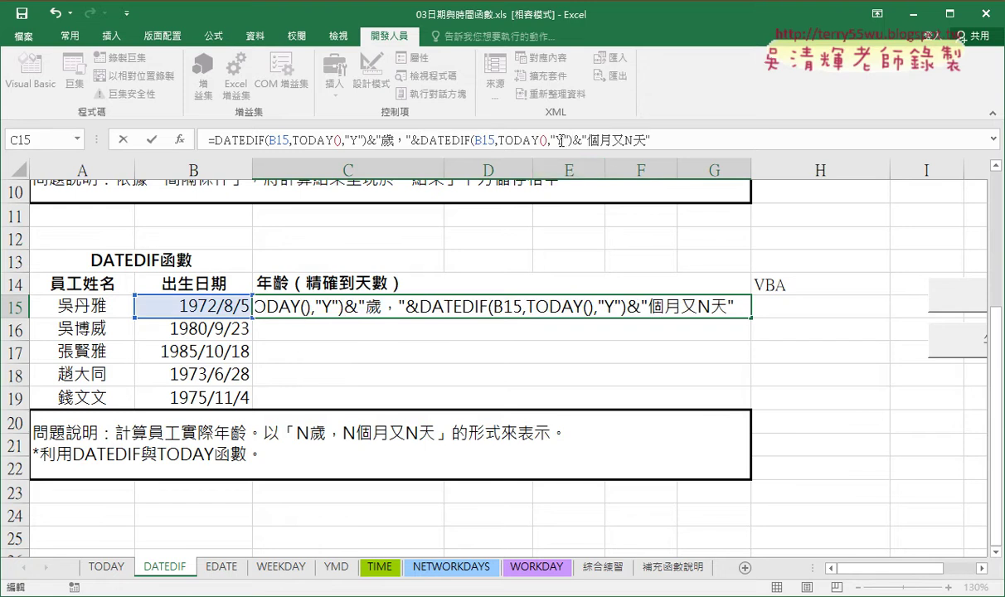
left_click(531, 140)
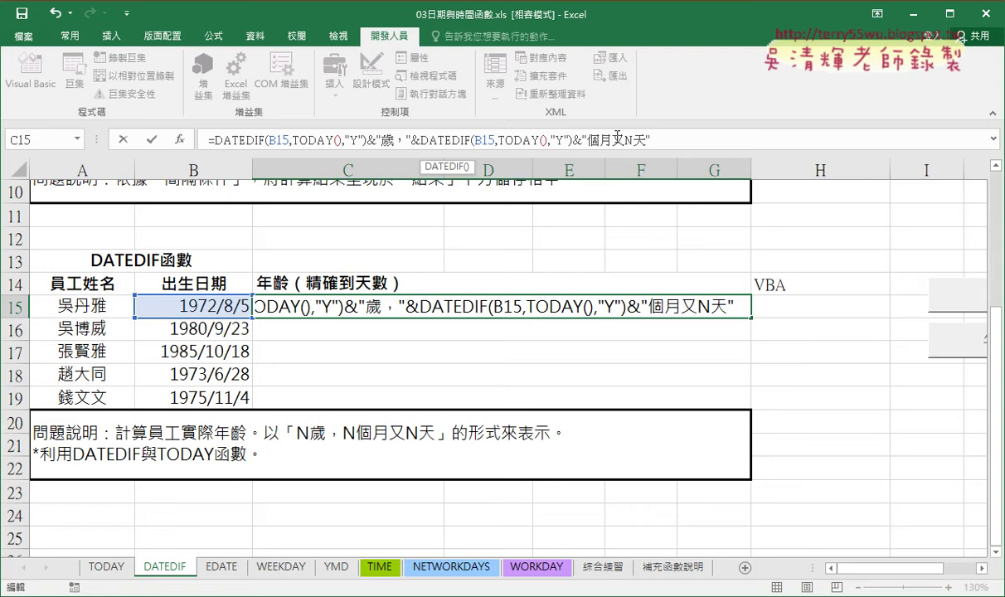
type("M")
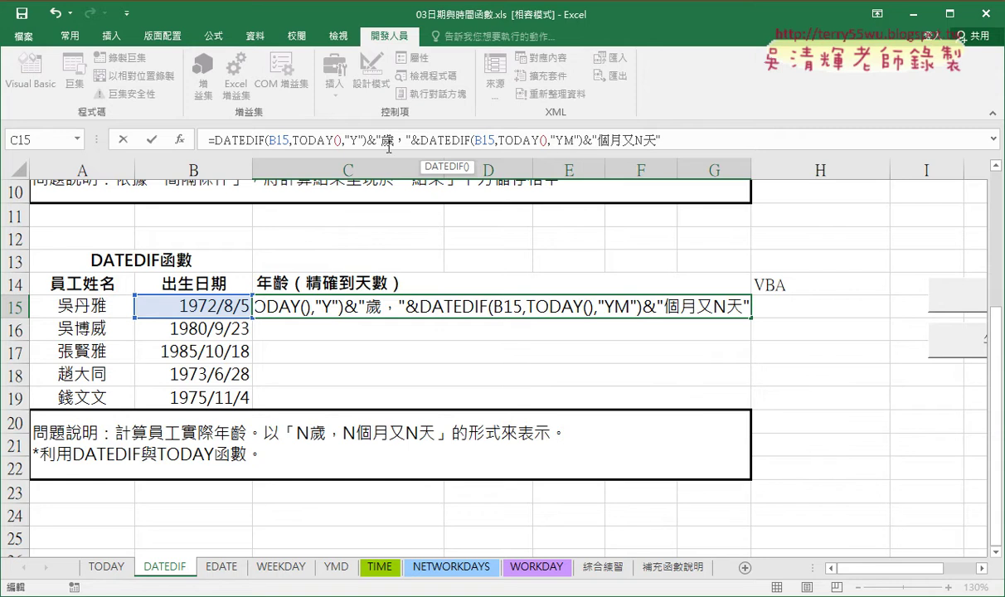
left_click(151, 140)
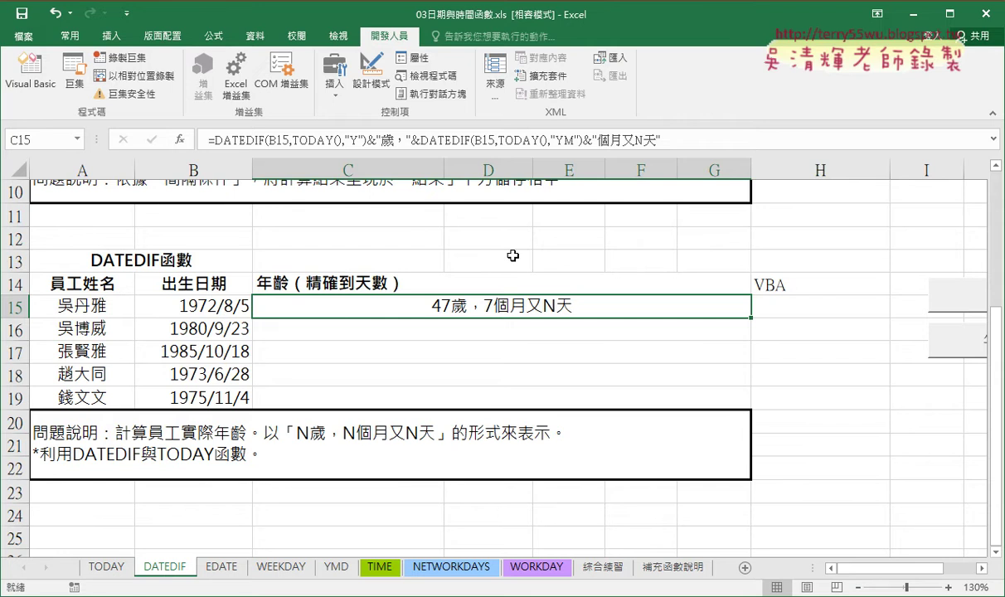
Replace the N before 天 with "&DATEDIF(B15,TODAY(),"MD")&" so C15 reads 47歲，7個月又7天.
left_click(640, 139)
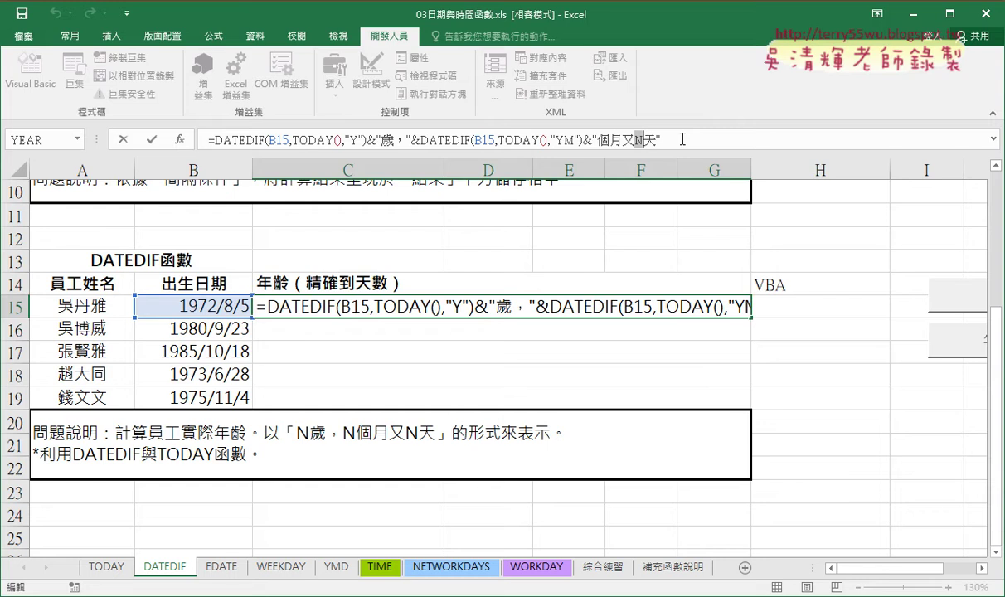
type("\"")
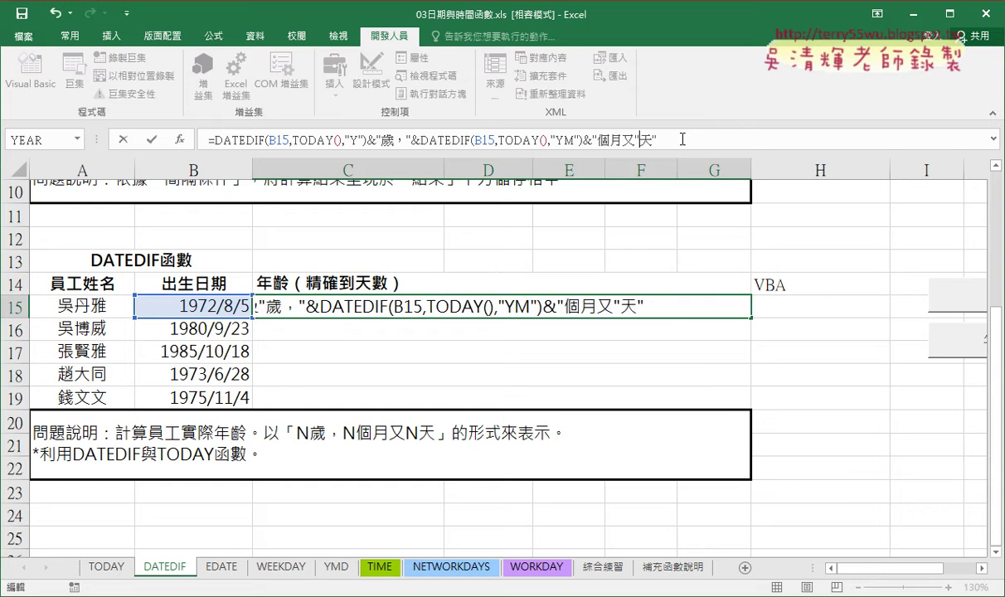
type("\"")
key("Left")
type("&&")
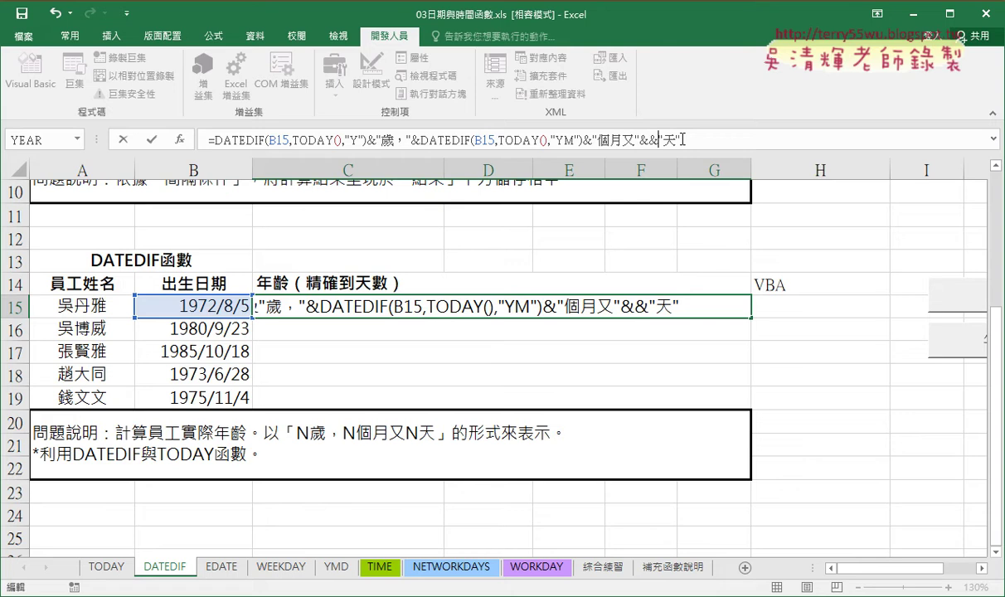
key("Left")
key("ctrl+v")
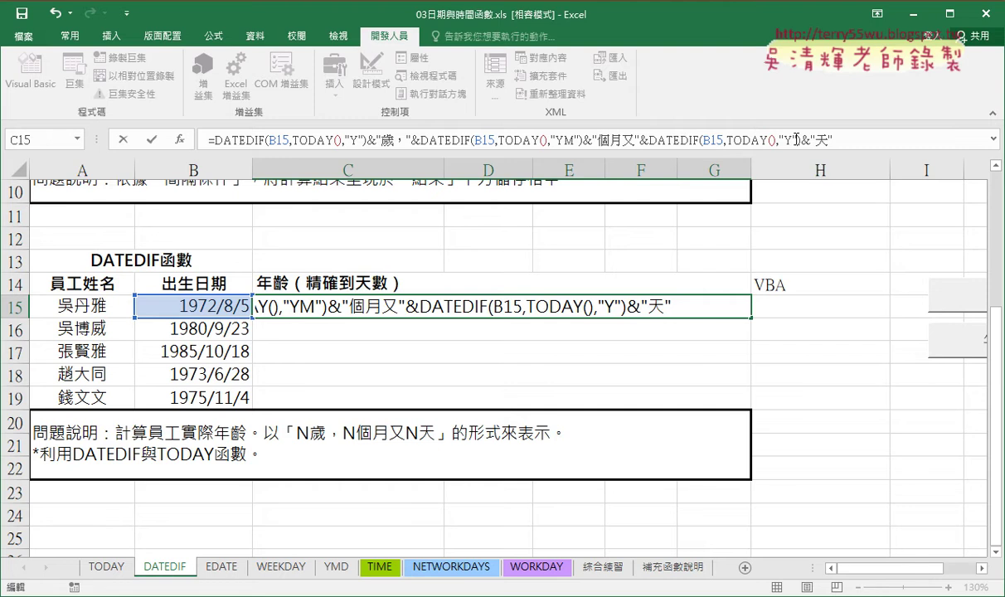
double_click(789, 140)
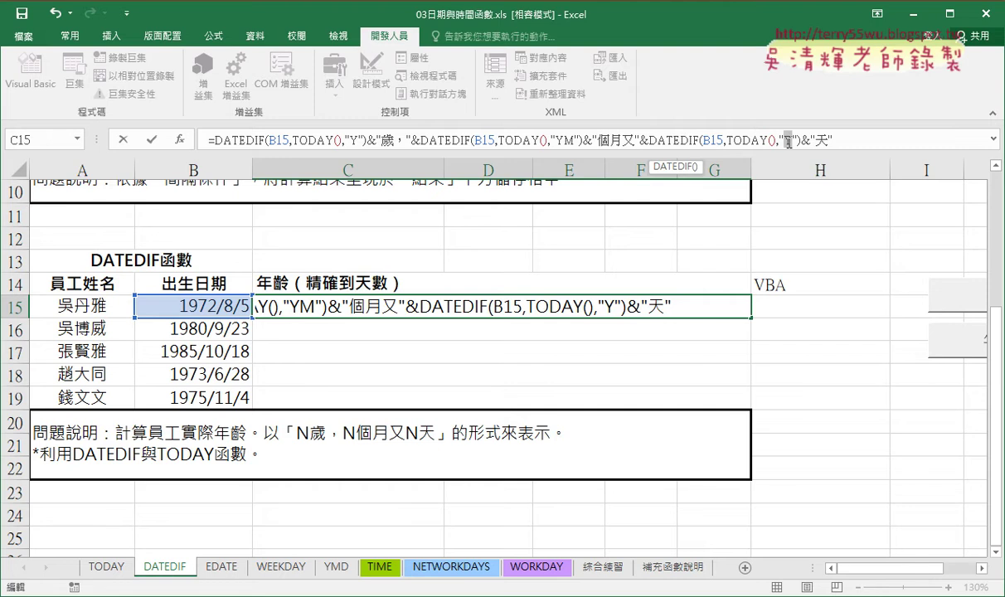
type("MD")
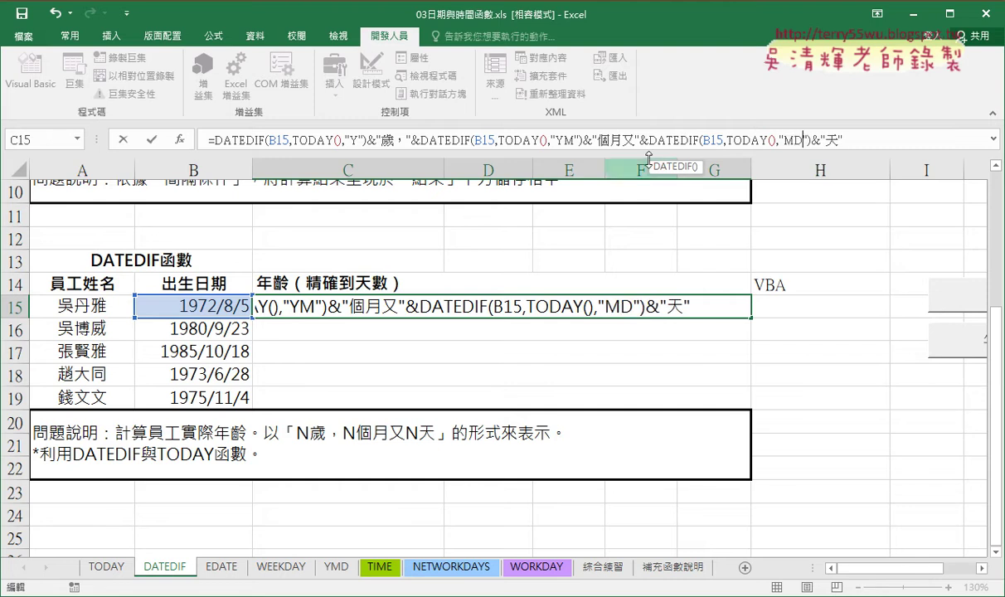
left_click(150, 140)
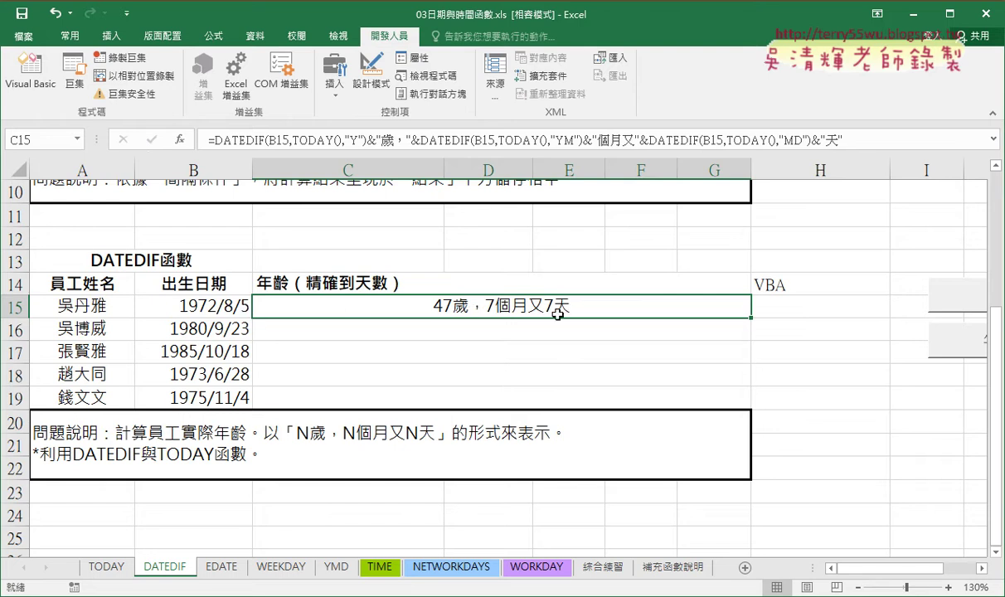
Fill C15's age formula down to C19, then recheck B15 and C15.
left_click_drag(751, 317, 752, 420)
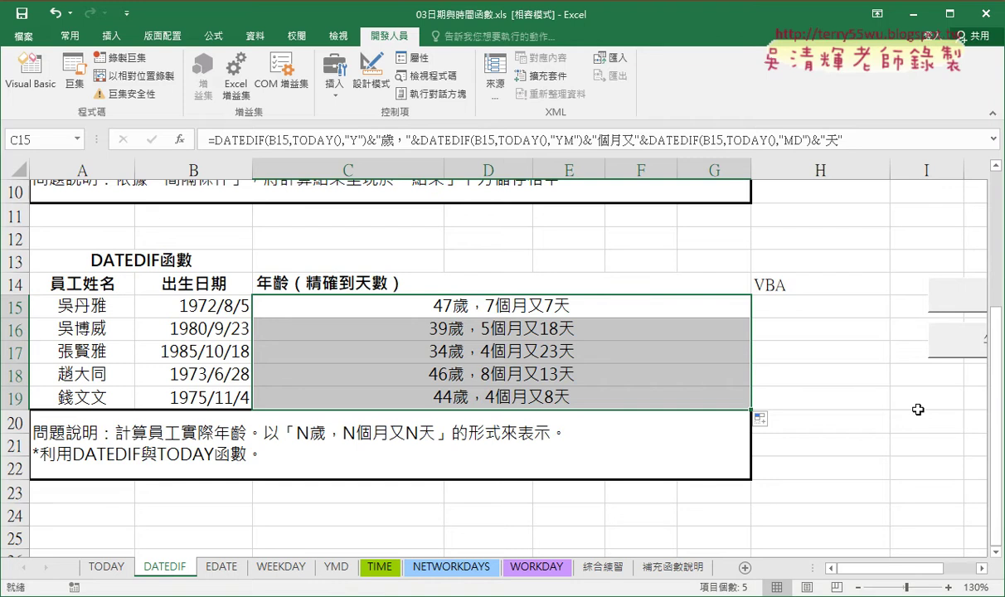
left_click(224, 308)
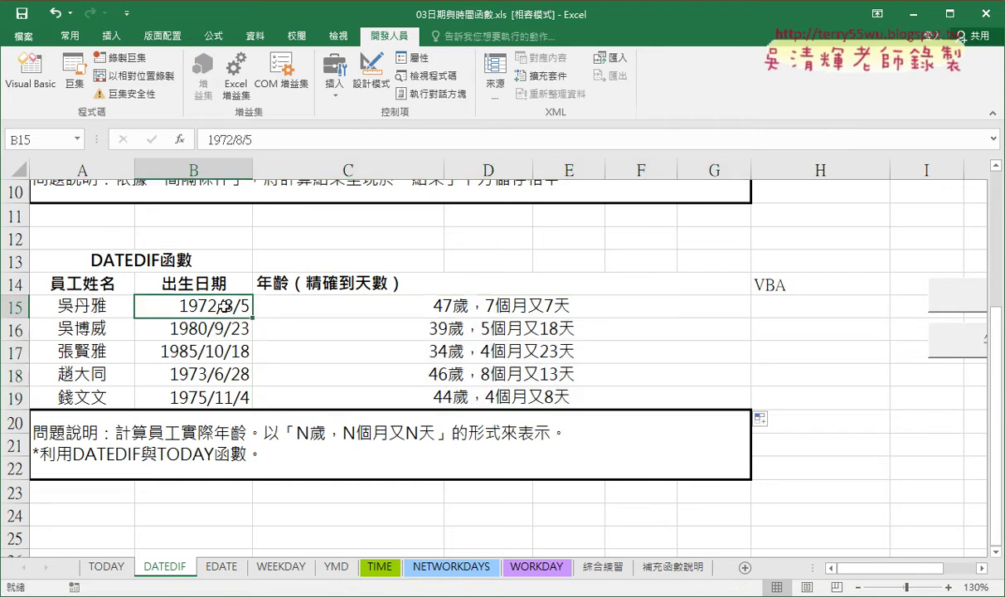
left_click(469, 305)
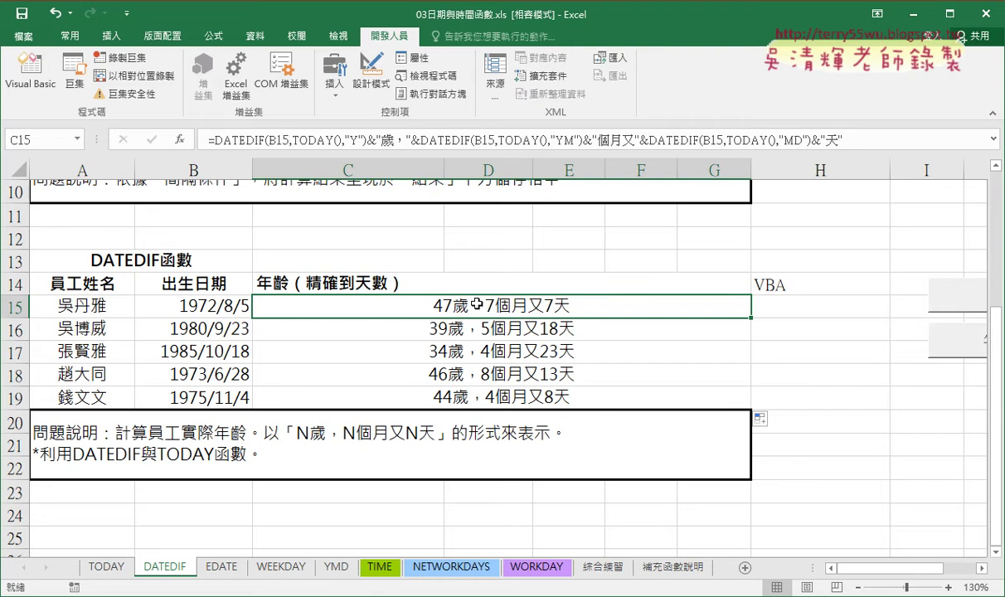
Run the 年齡 macro button to fill H15:H19 with the calculated ages.
left_click(981, 569)
left_click(982, 568)
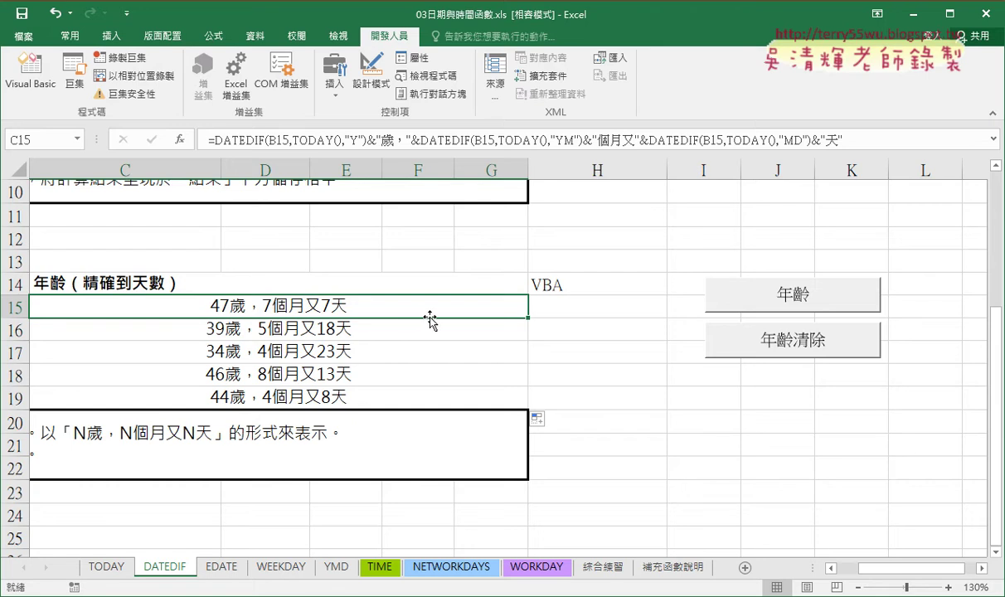
left_click(608, 317)
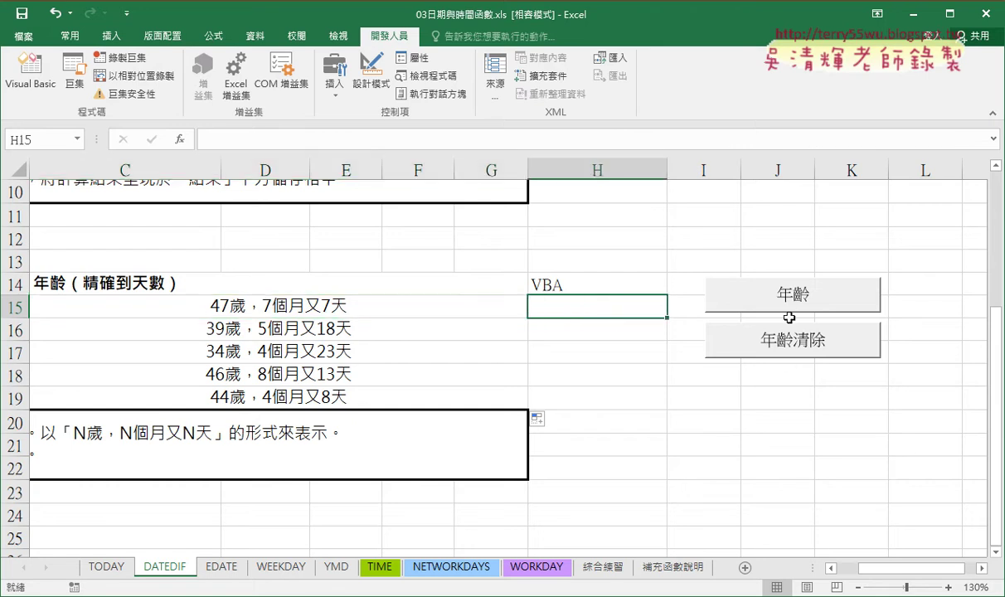
left_click(703, 310)
left_click(713, 303)
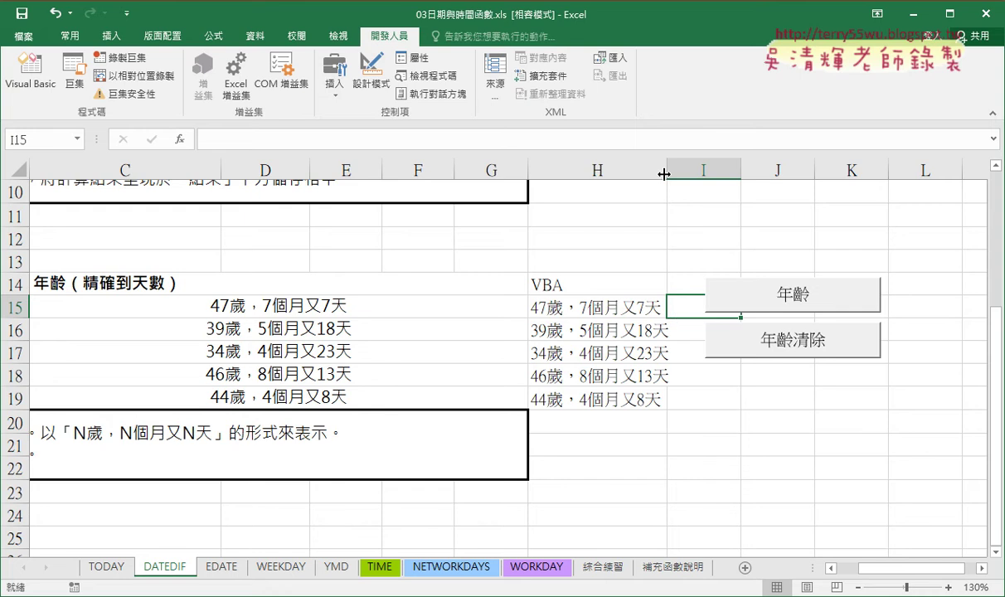
Widen column H, test 年齡清除 and 年齡 again, and inspect H15's formula.
left_click_drag(666, 169, 690, 169)
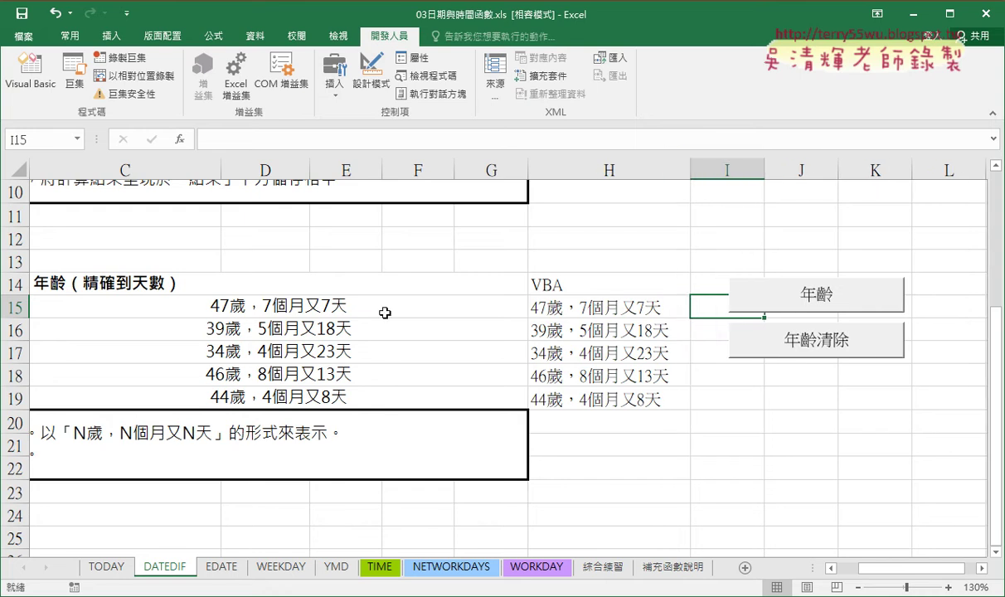
left_click(797, 343)
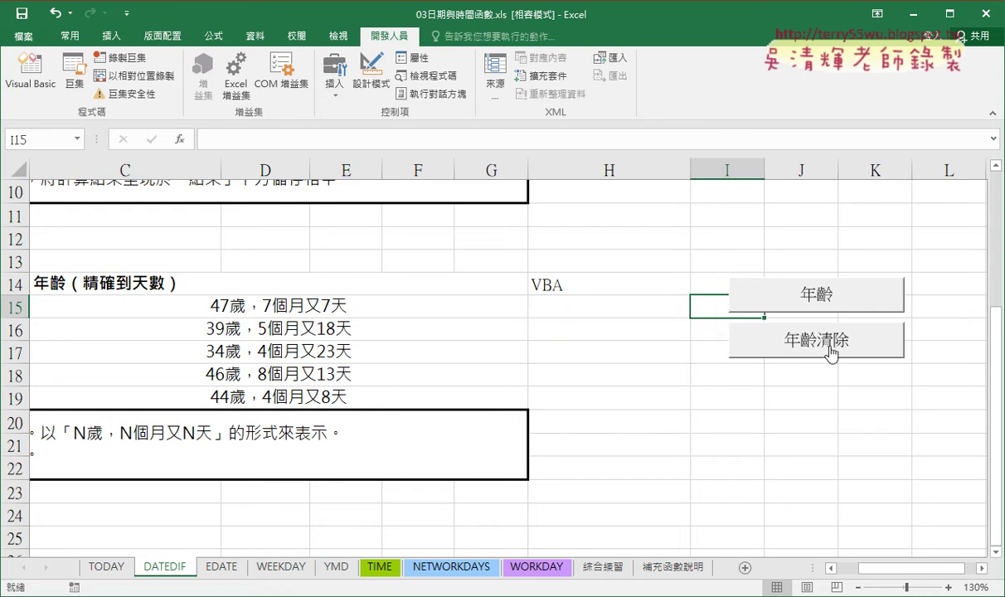
left_click(823, 296)
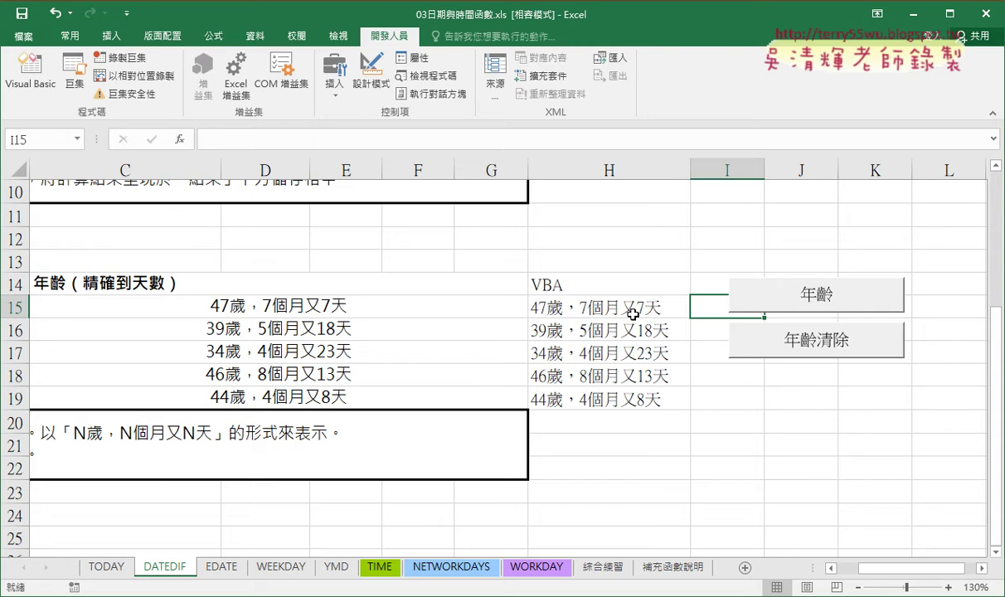
left_click(581, 298)
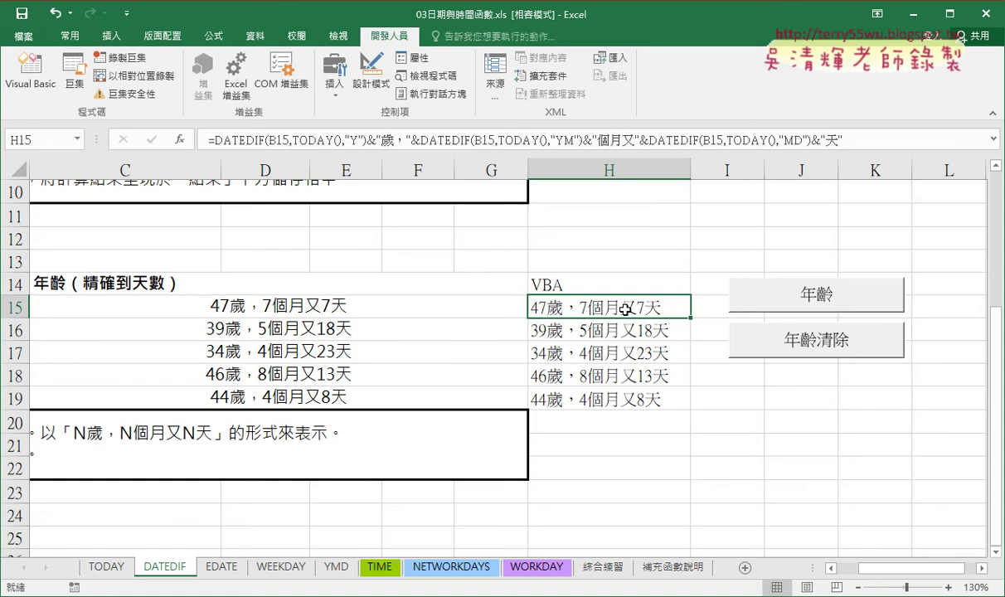
left_click(378, 307)
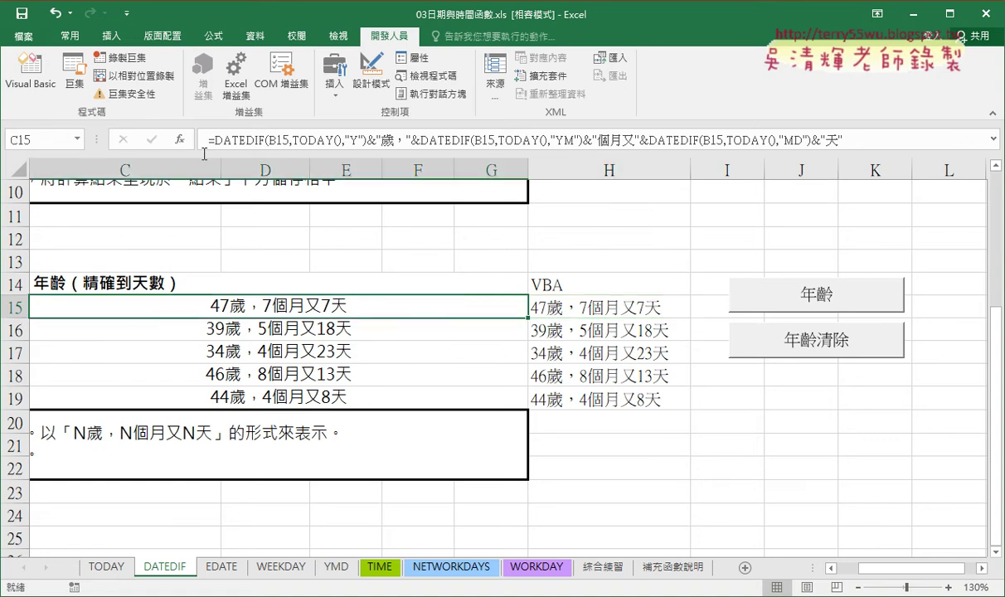
left_click_drag(199, 140, 846, 140)
right_click(752, 148)
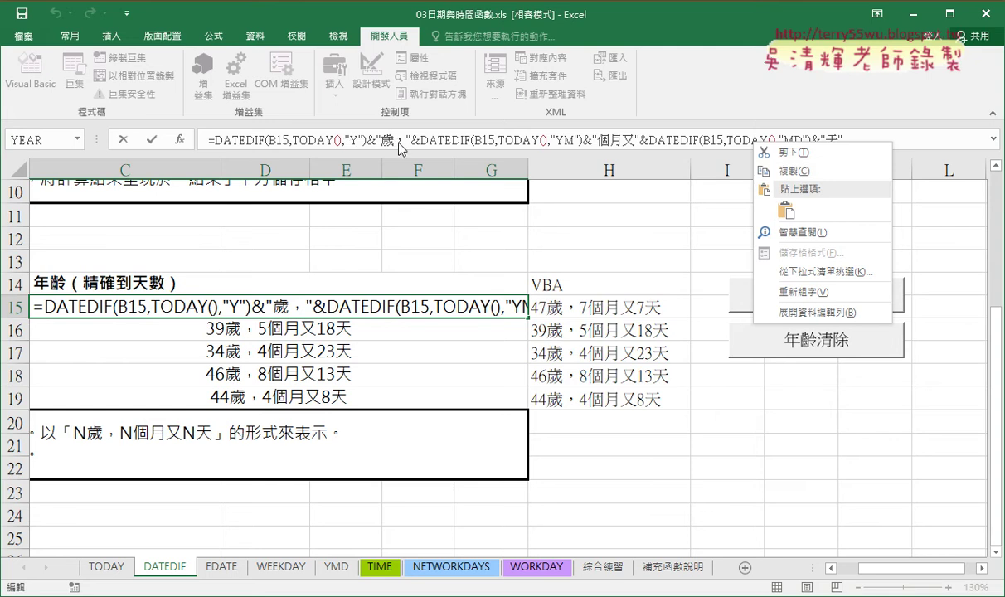
left_click(784, 211)
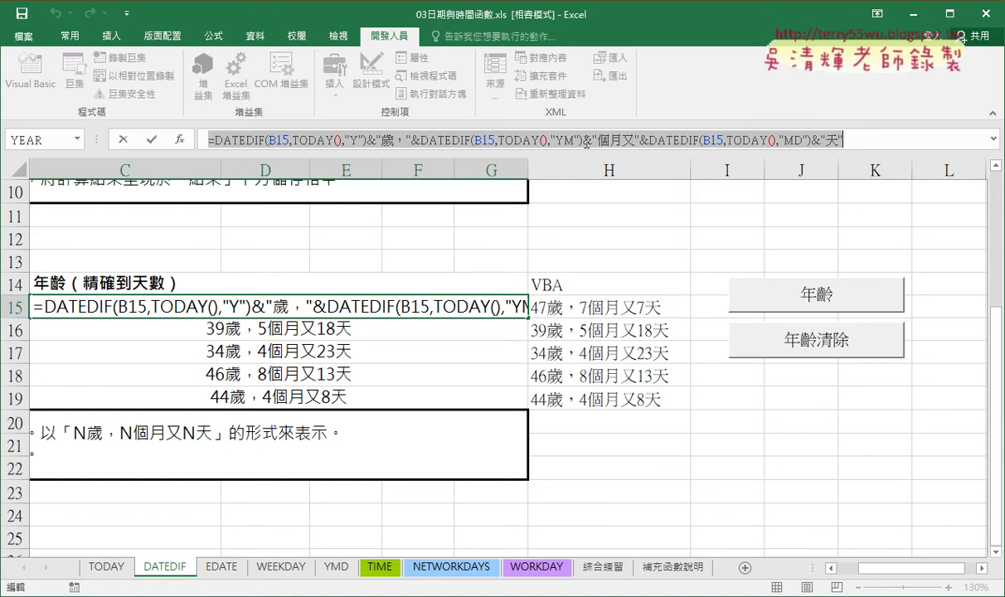
right_click(586, 138)
left_click(611, 170)
key("Escape")
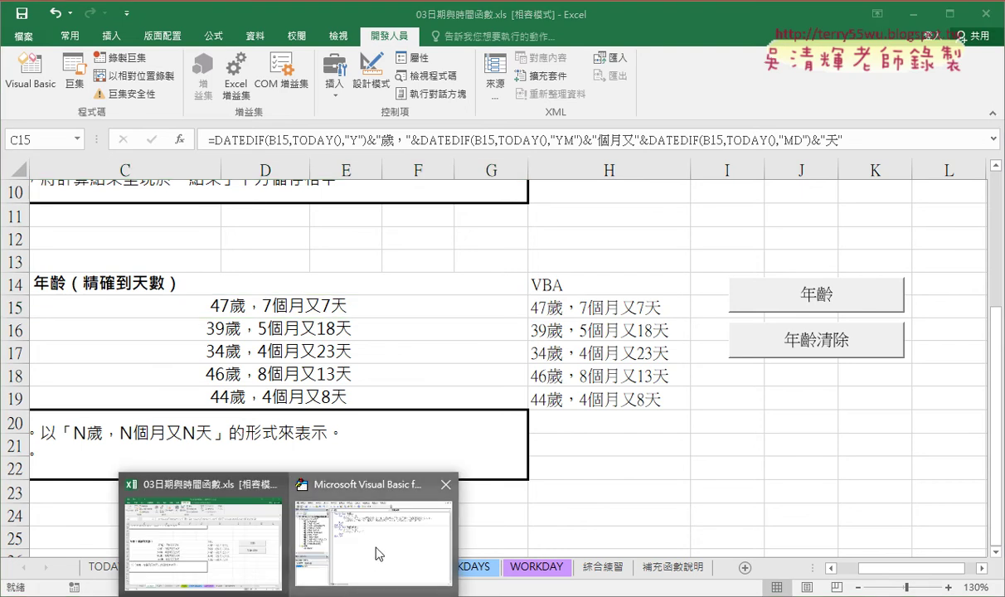
In the VBA editor, remove the line-continuation break so the DATEDIF statement sits on line 3.
left_click(378, 530)
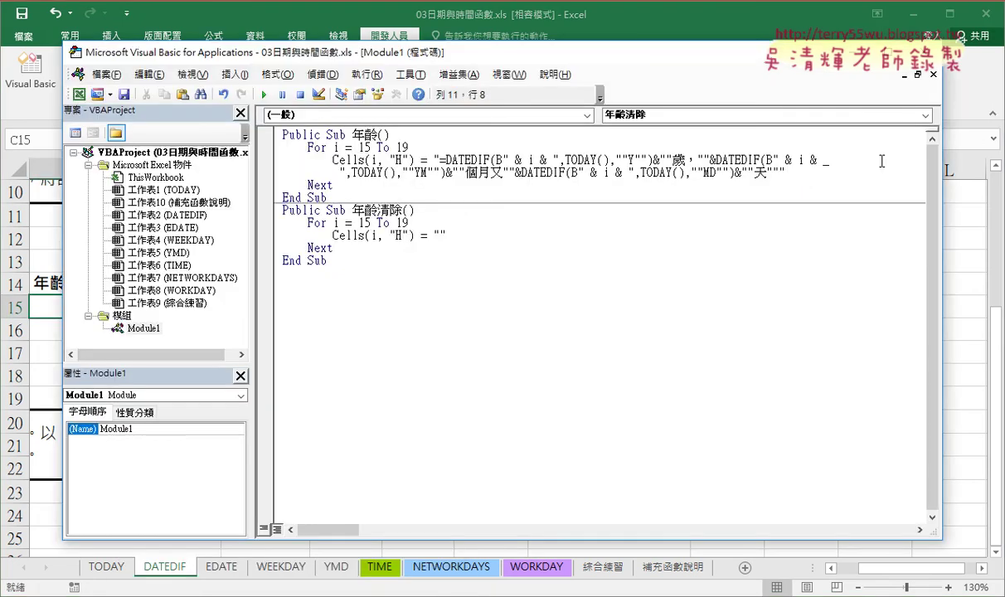
left_click(823, 160)
left_click_drag(824, 160, 834, 160)
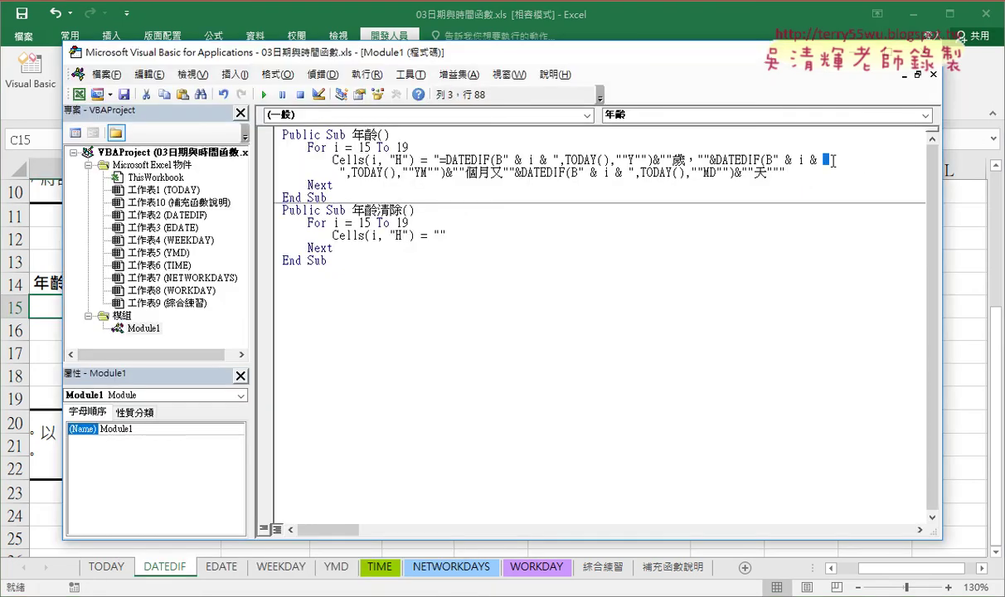
key("Delete")
key("Delete")
key("Delete")
key("Delete")
key("Delete")
key("Delete")
key("Delete")
key("Delete")
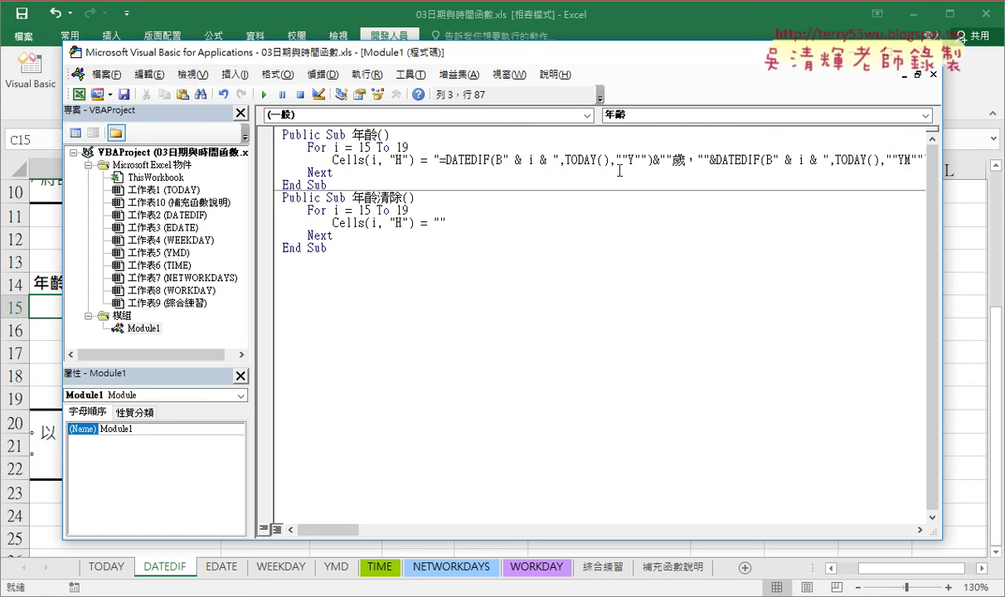
left_click_drag(502, 159, 561, 159)
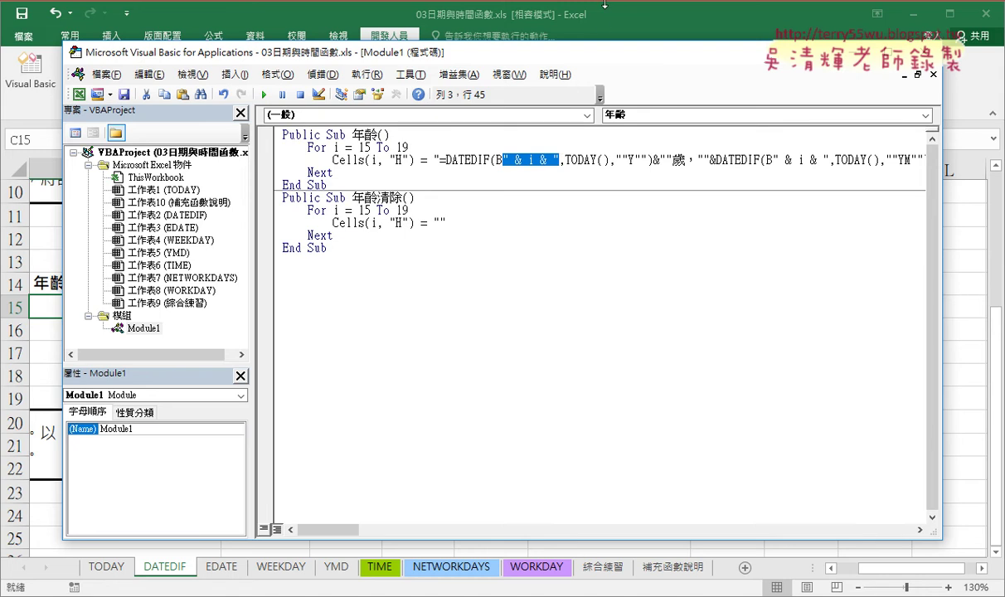
left_click(573, 5)
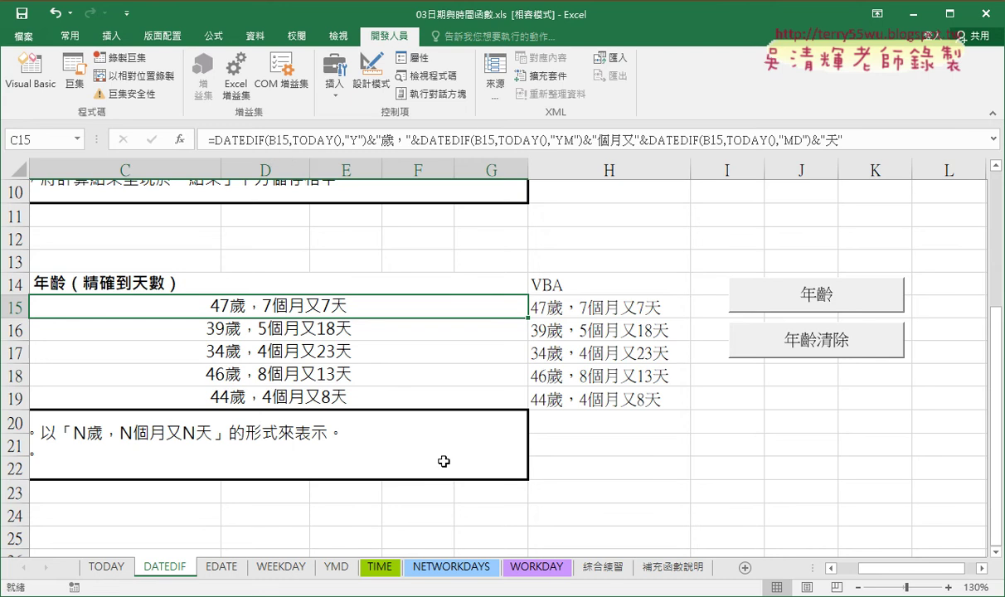
Try 15 as the row reference, then restore it to " & i & " in the DATEDIF formula.
mouse_move(374, 519)
left_click(514, 523)
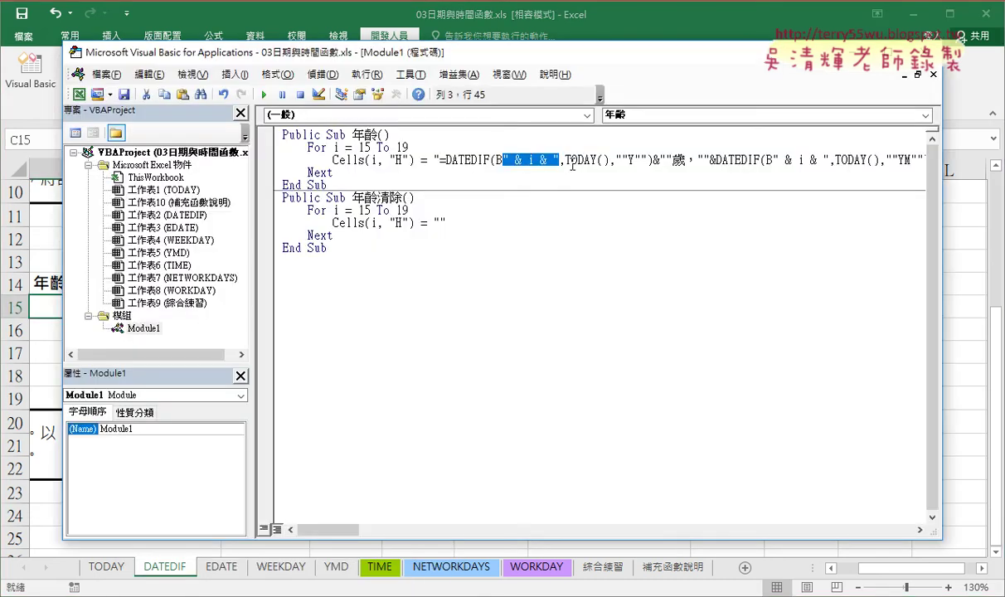
type("15")
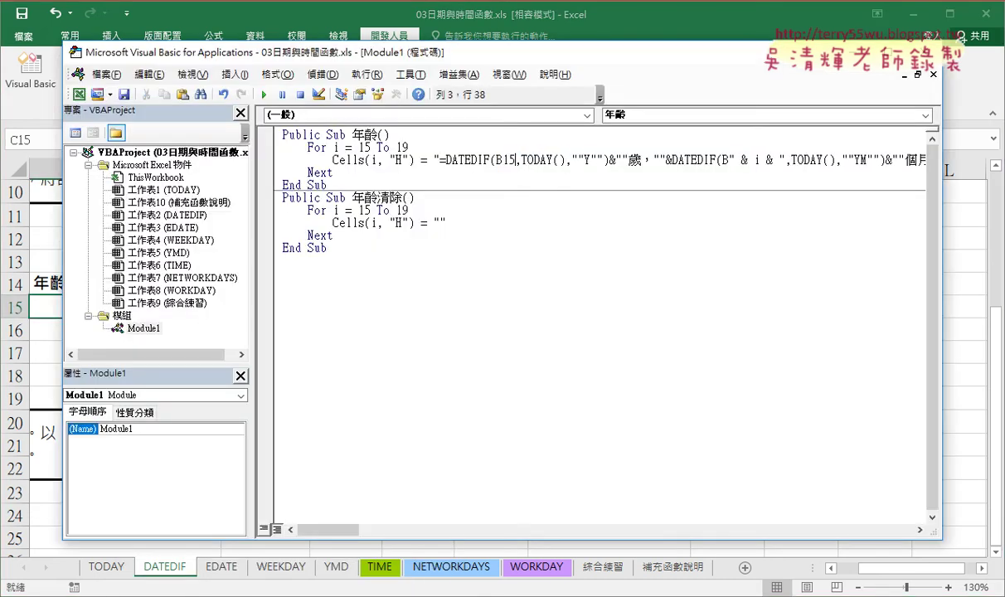
key("shift+Left")
key("shift+Left")
type("\"\"")
left_click(508, 159)
type("&&")
key("Left")
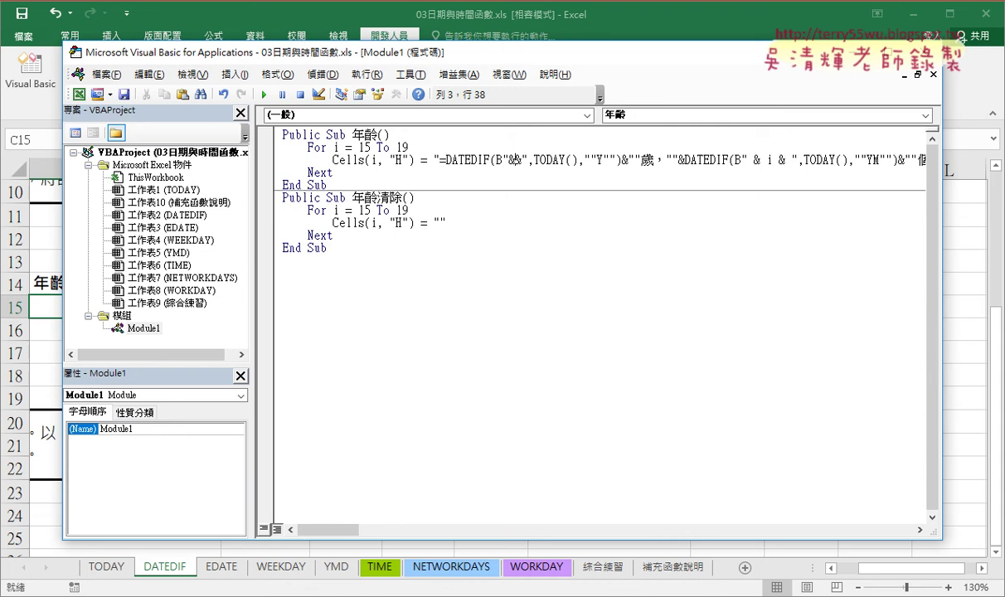
type("i")
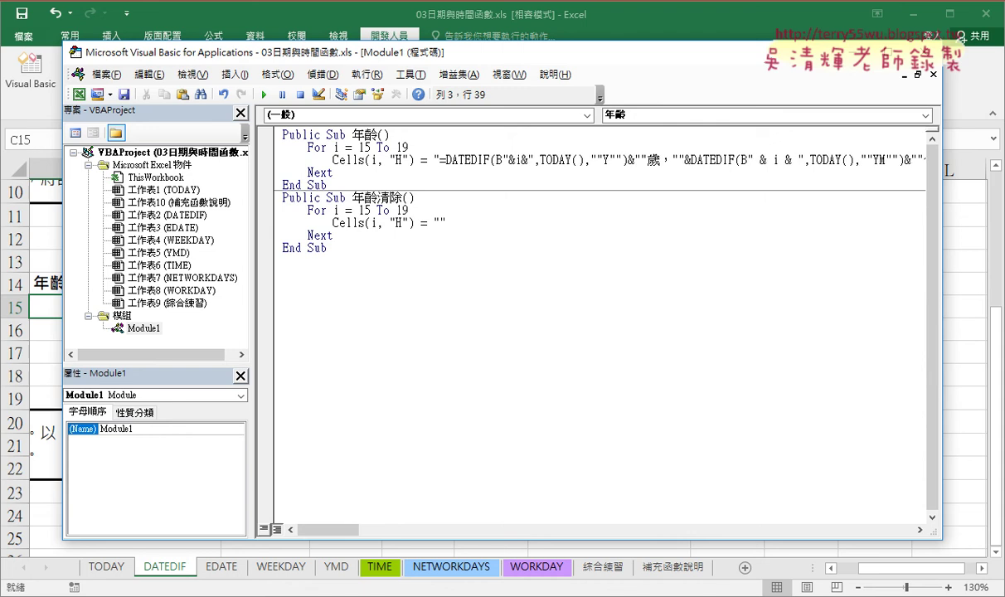
left_click(481, 152)
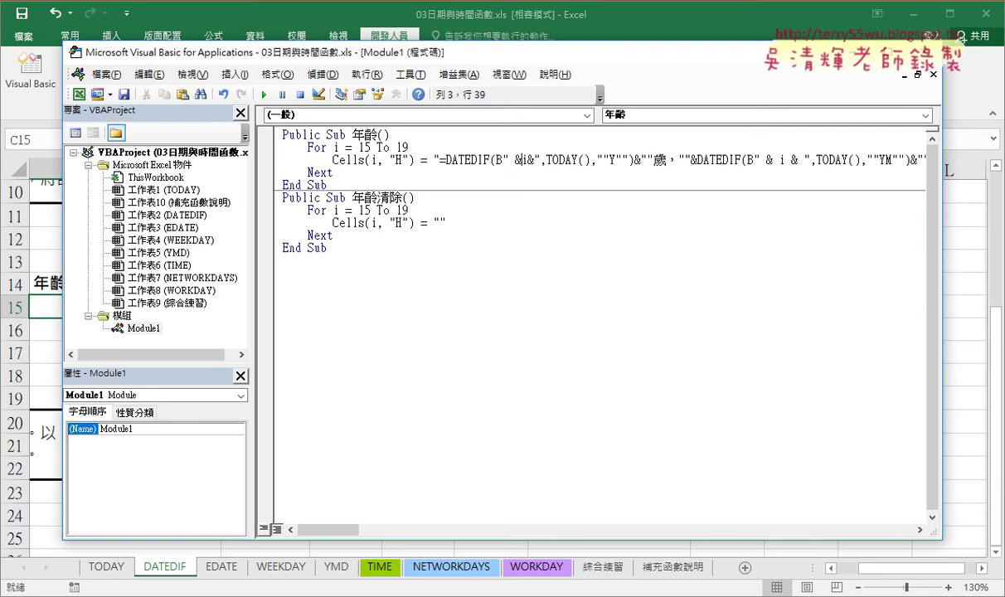
key("Right")
key("Right")
key("Right")
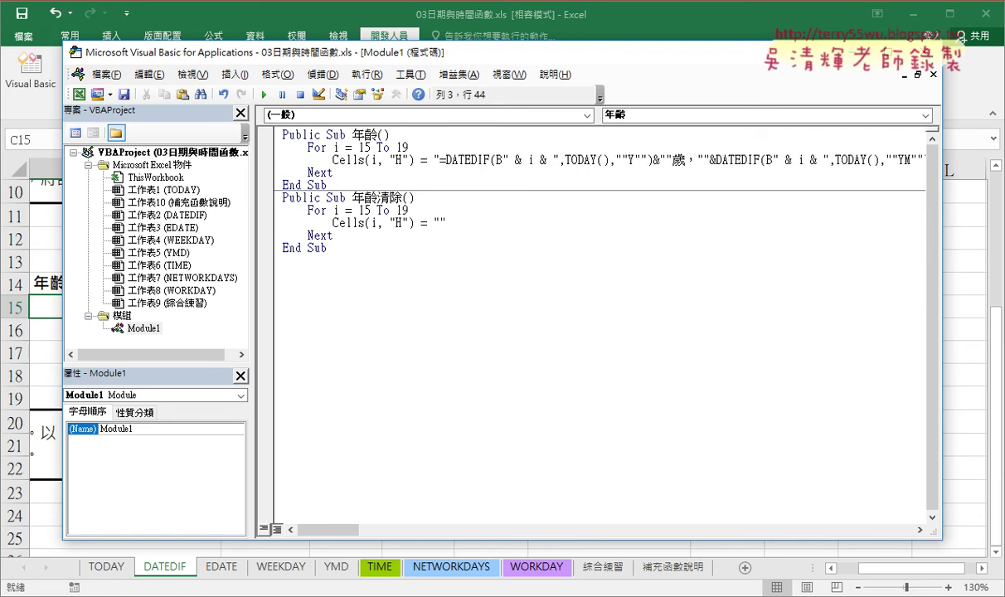
left_click(334, 172)
Run 年齡 to refill H15:H19, compare H15's formula with C15's, then clear with 年齡清除.
key("alt+F11")
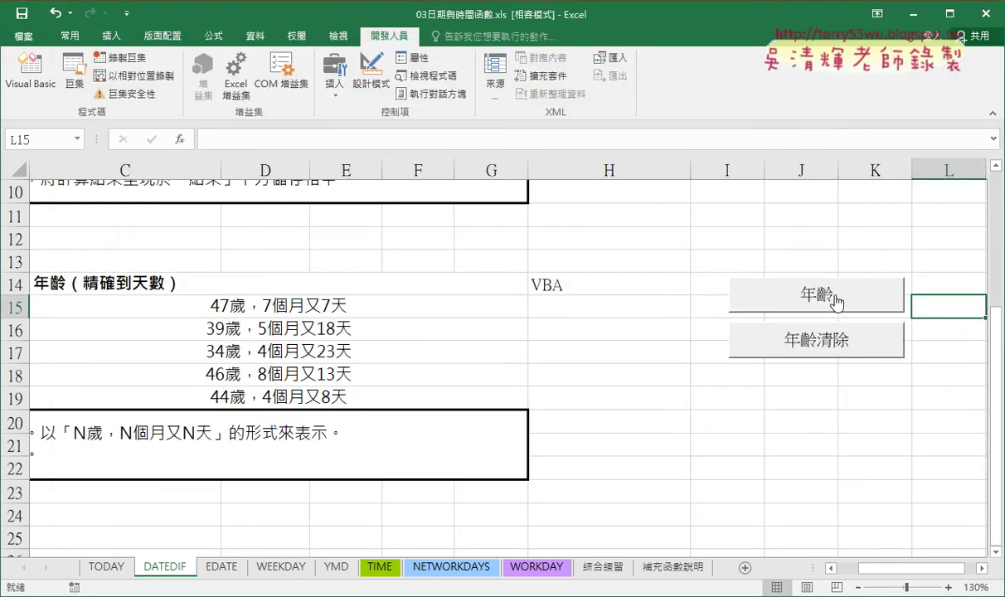
left_click(830, 294)
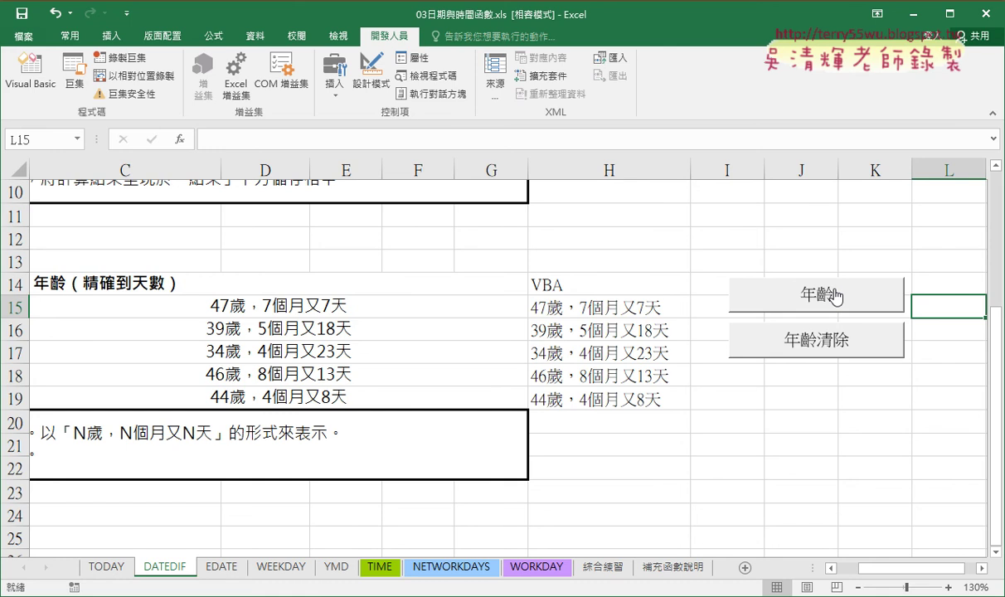
left_click(625, 307)
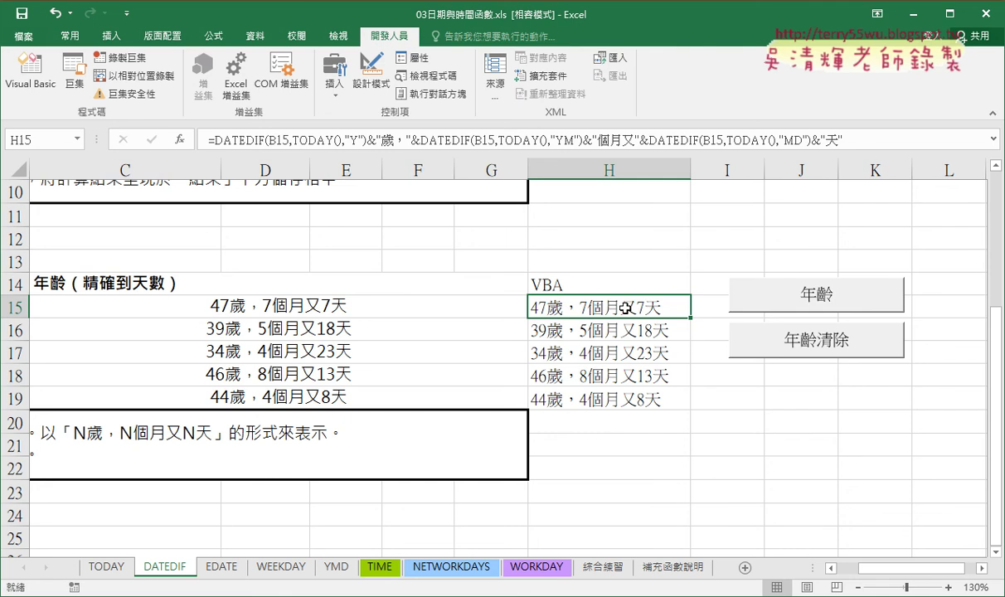
left_click(290, 305)
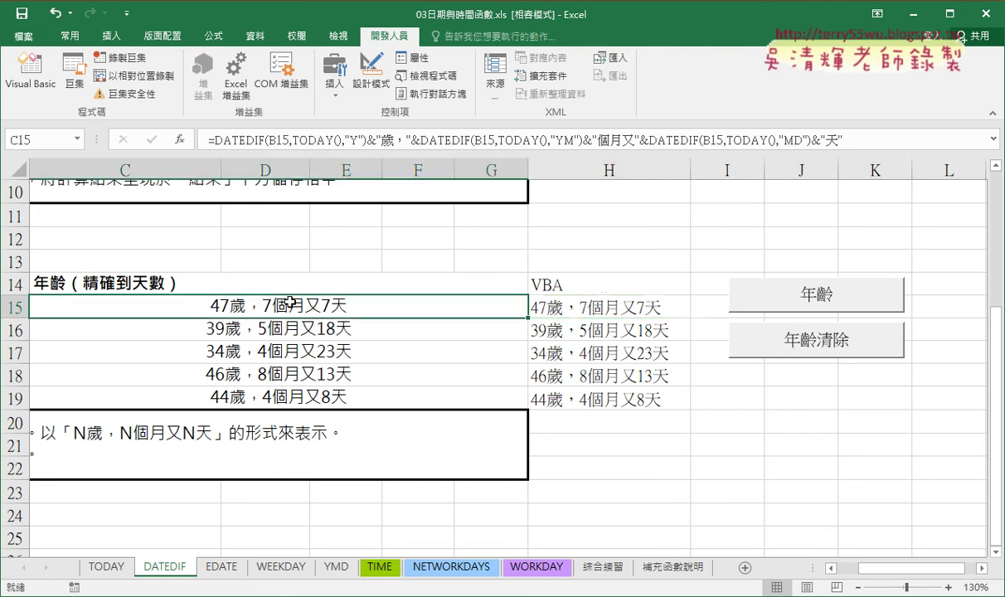
left_click(579, 310)
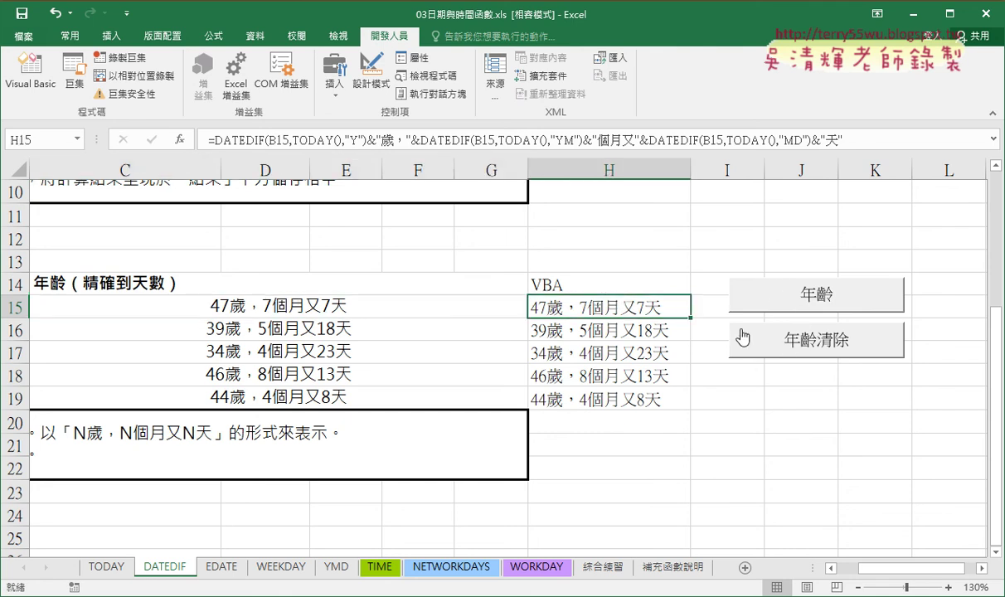
left_click(817, 343)
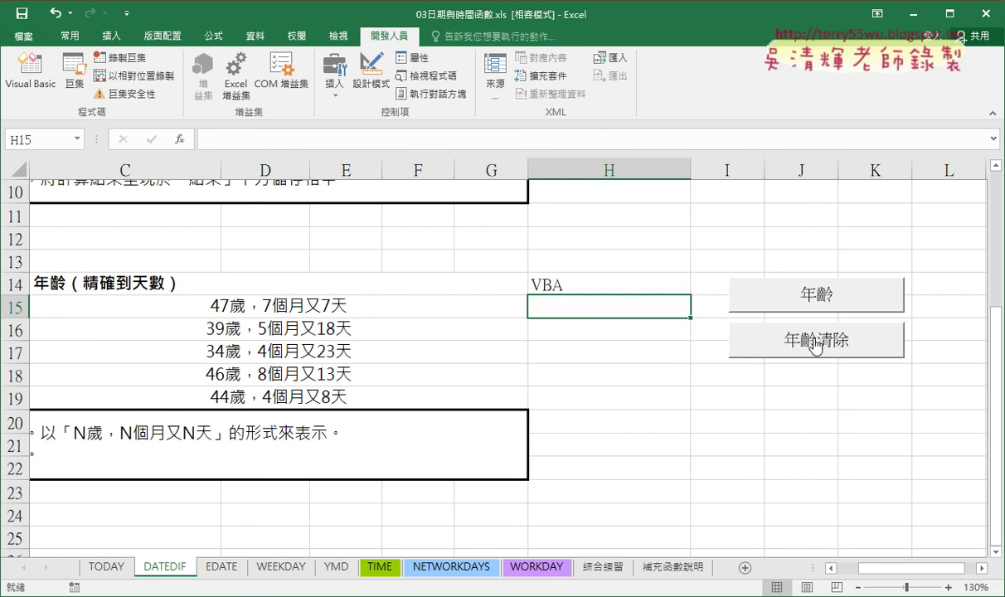